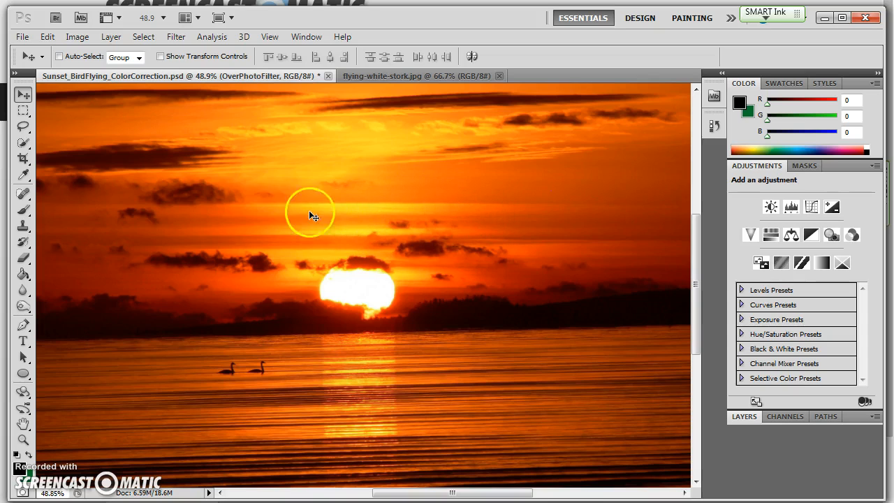
- Compare the sunset image with the flying stork photo, ending on the stork photo
left_click(408, 76)
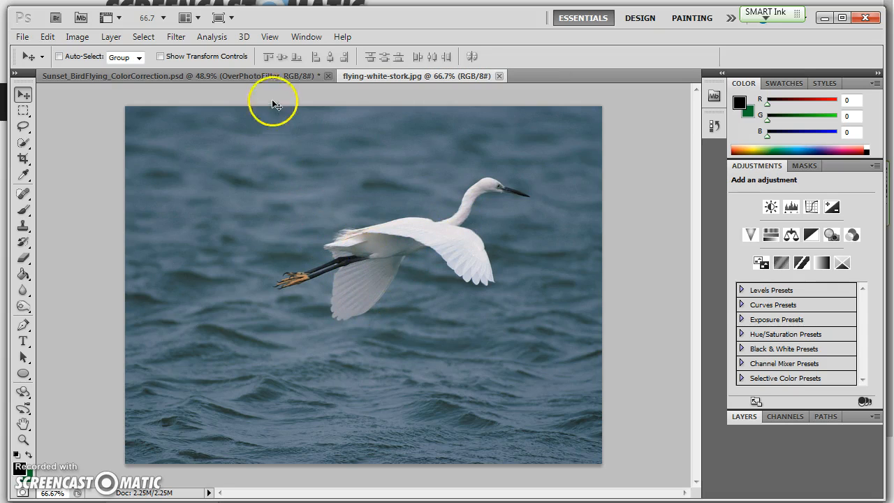
left_click(256, 77)
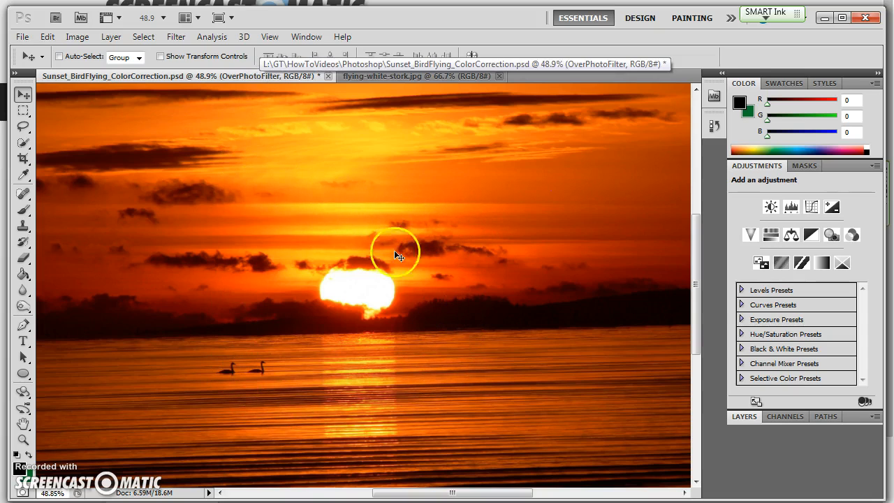
left_click(404, 76)
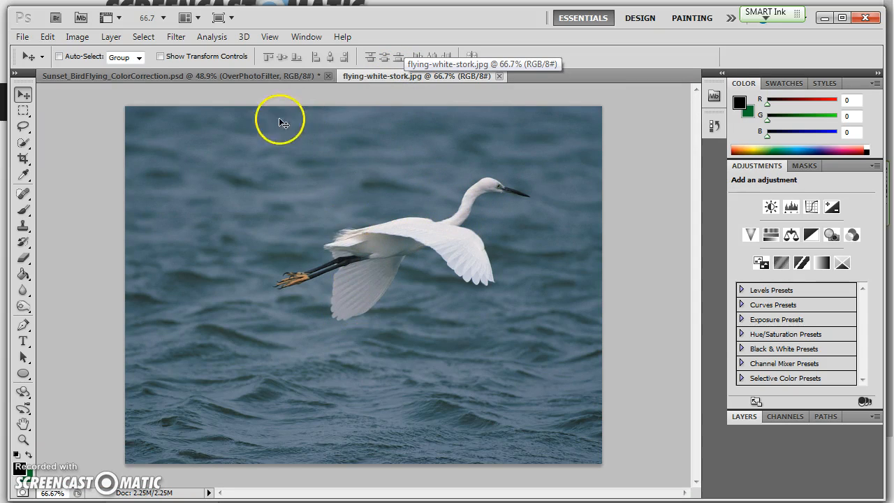
left_click(250, 74)
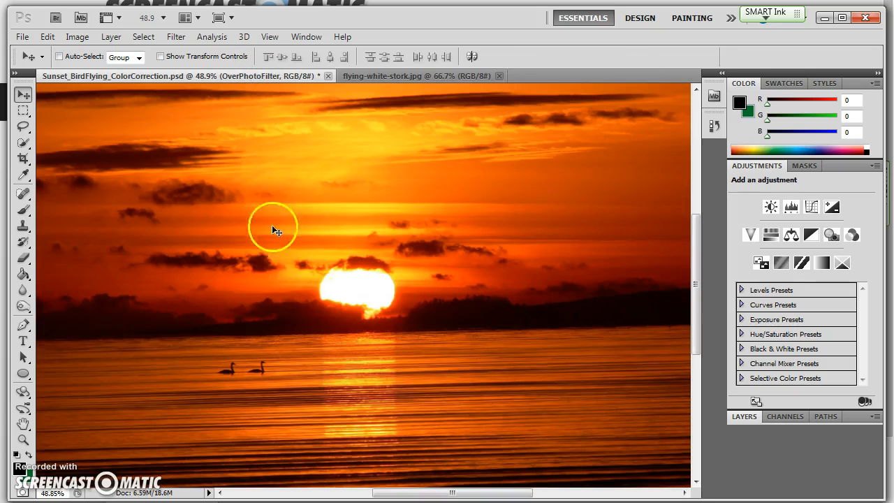
left_click(414, 76)
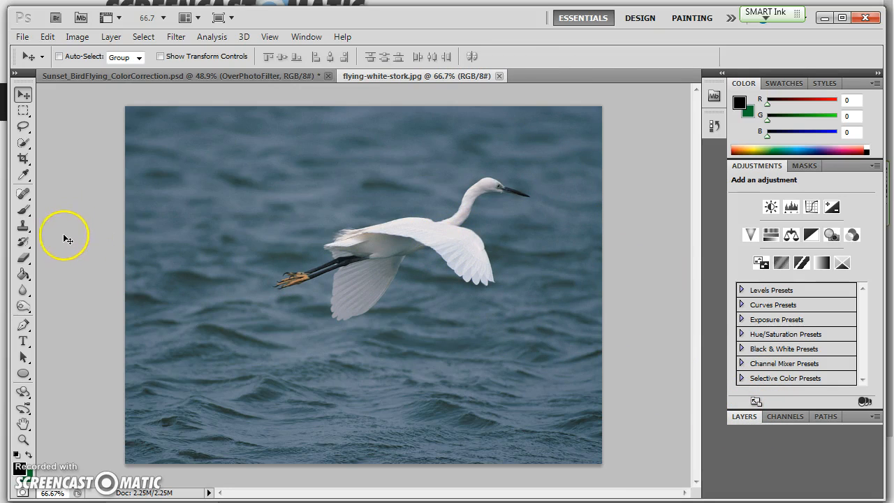
- Try selecting the stork's body and wings with the Quick Selection tool at brush size 20
left_click(24, 144)
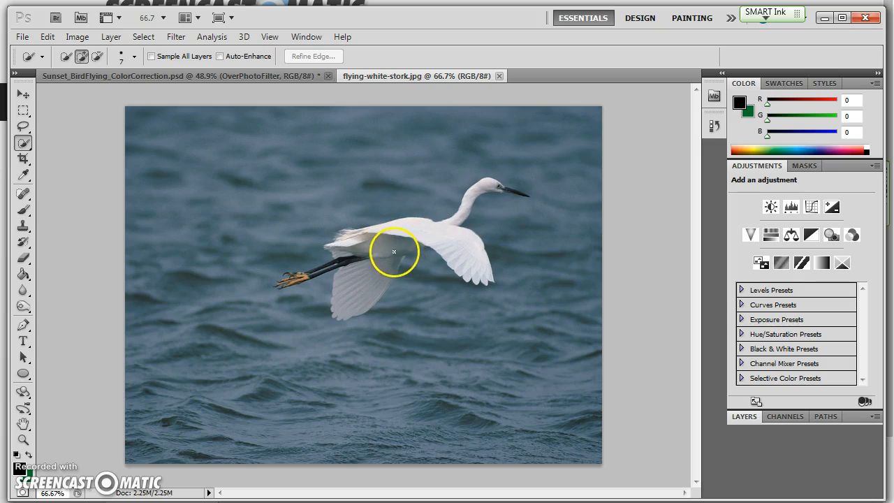
key("bracketright")
key("bracketright")
key("bracketright")
key("bracketright")
mouse_move(461, 258)
left_mouse_down()
mouse_move(407, 230)
mouse_move(365, 259)
mouse_move(358, 296)
mouse_move(385, 275)
left_mouse_up()
- Display the layers, clear the current selection and duplicate the Background layer
double_click(748, 166)
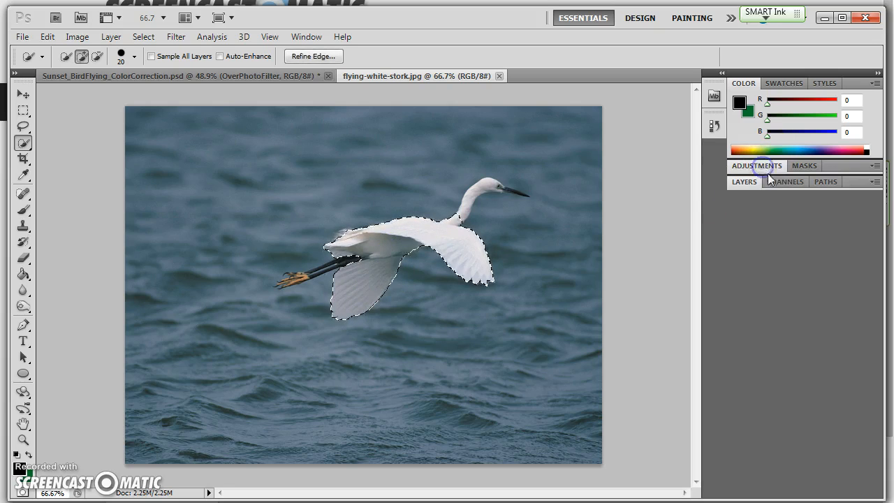
left_click(748, 181)
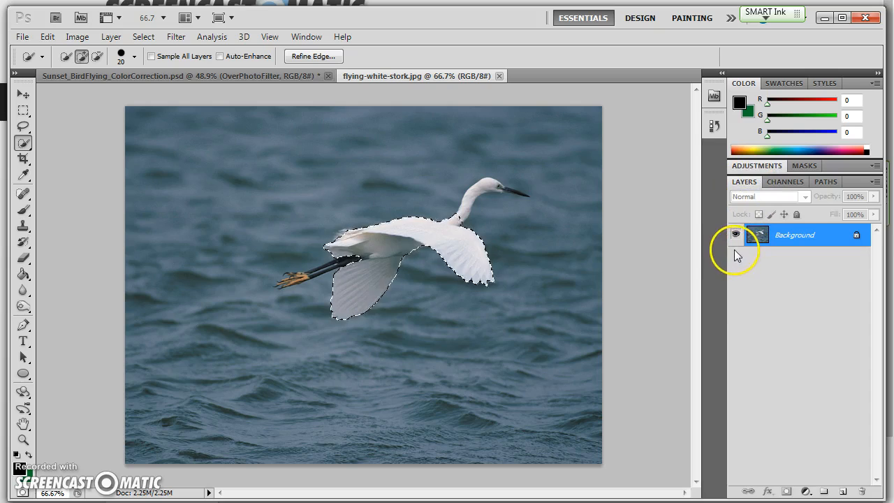
key("ctrl+d")
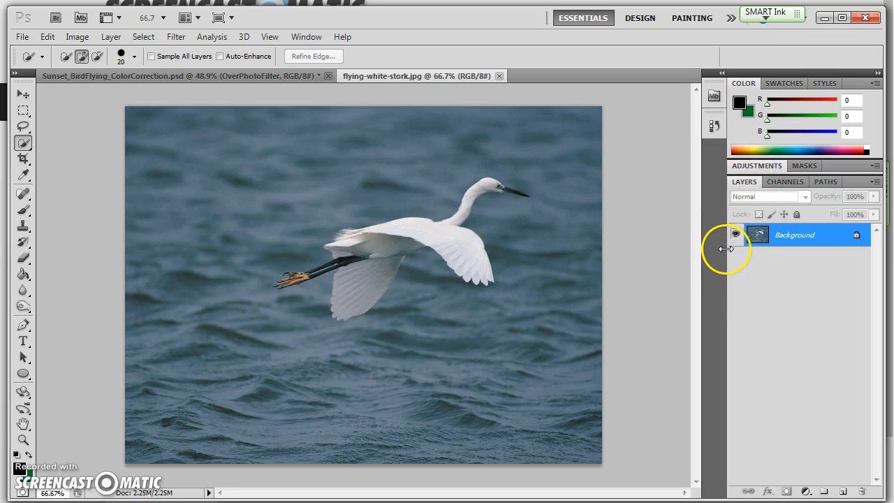
key("ctrl+j")
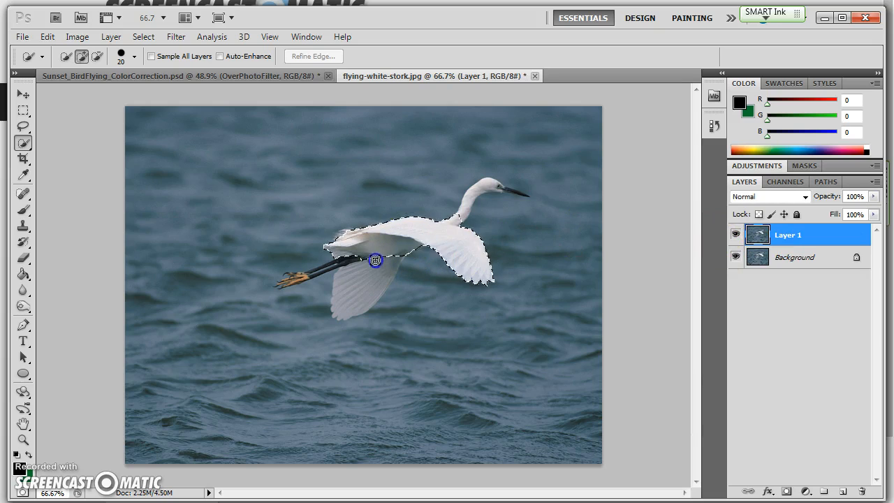
- Select the stork's body, wings, neck and head with Quick Selection, reducing the brush size to 10 for the head
mouse_move(411, 242)
left_mouse_down()
mouse_move(456, 250)
mouse_move(459, 205)
mouse_move(472, 196)
left_mouse_up()
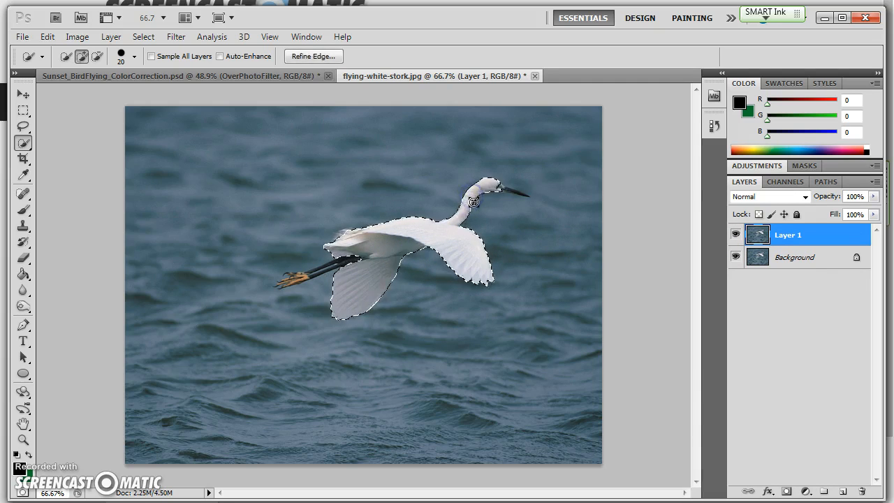
key("bracketleft")
key("bracketleft")
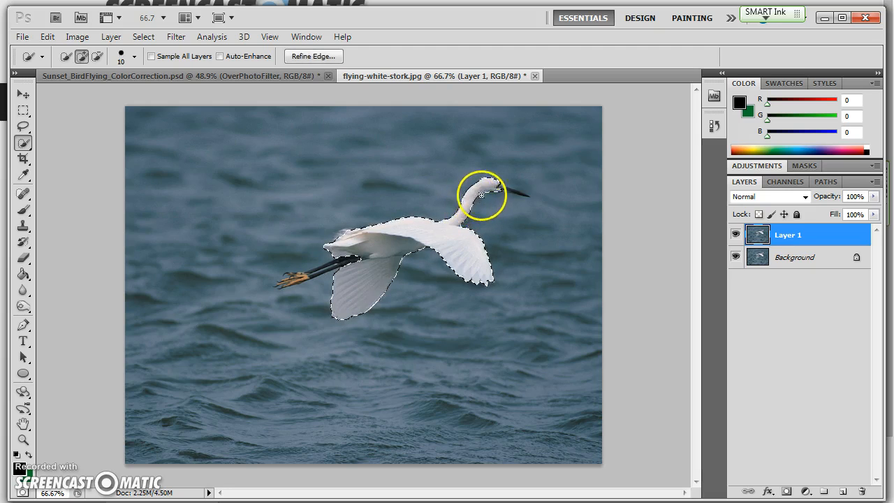
left_click(495, 188)
left_click_drag(495, 188, 503, 186)
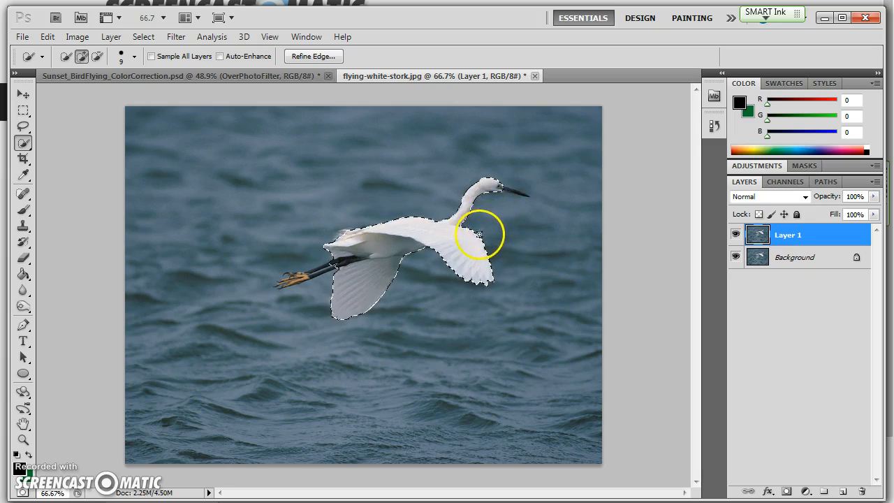
- Extend the Quick Selection onto the base of the beak with a brush size of 6
key("z")
left_click(515, 189)
left_click(559, 187)
left_click(572, 202)
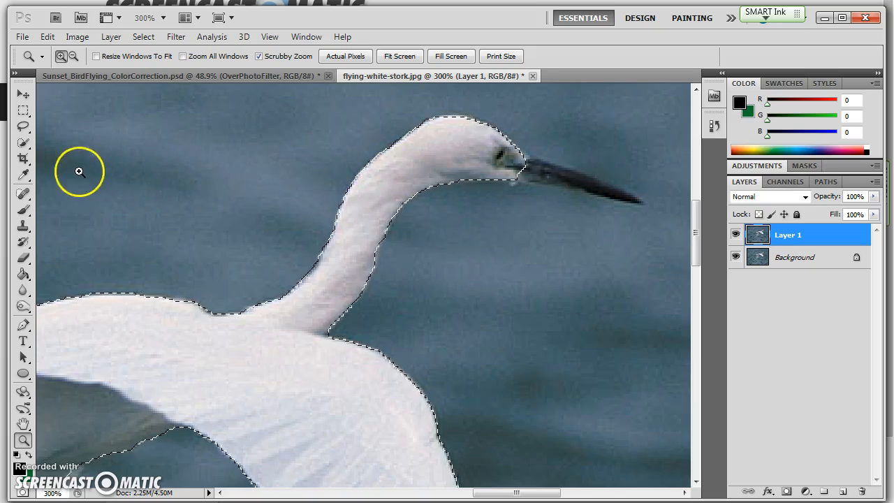
left_click(24, 143)
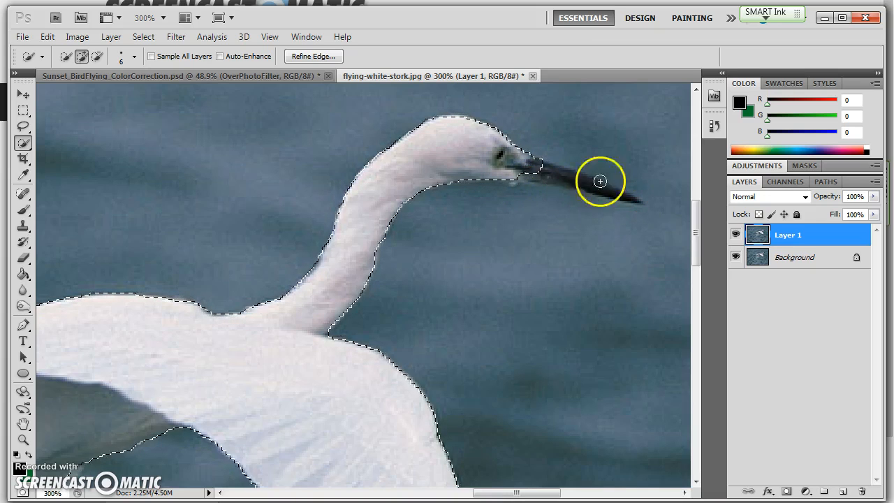
- Add the rest of the beak to the selection by outlining it with the Polygonal Lasso
left_click(23, 125)
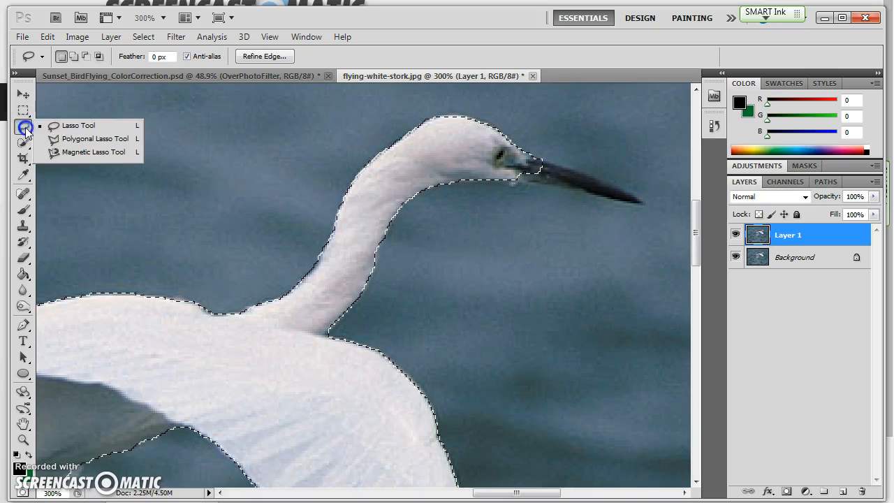
left_click(49, 138)
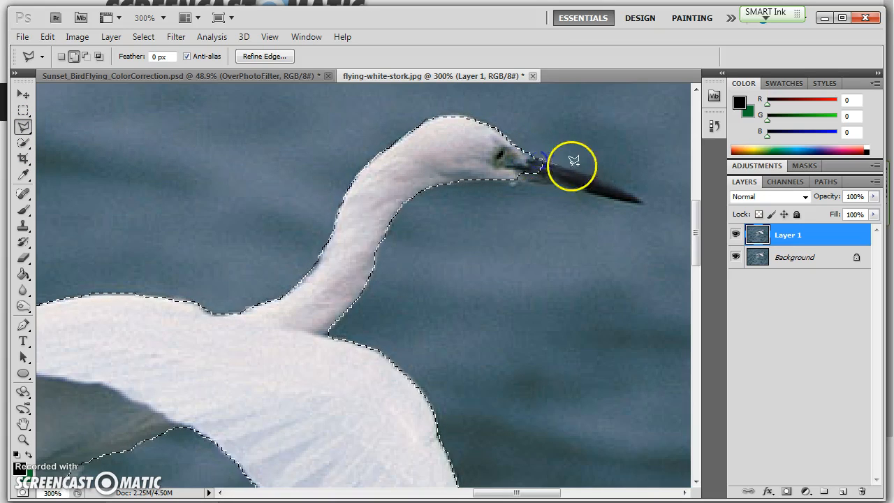
left_click(612, 181)
left_click(638, 202)
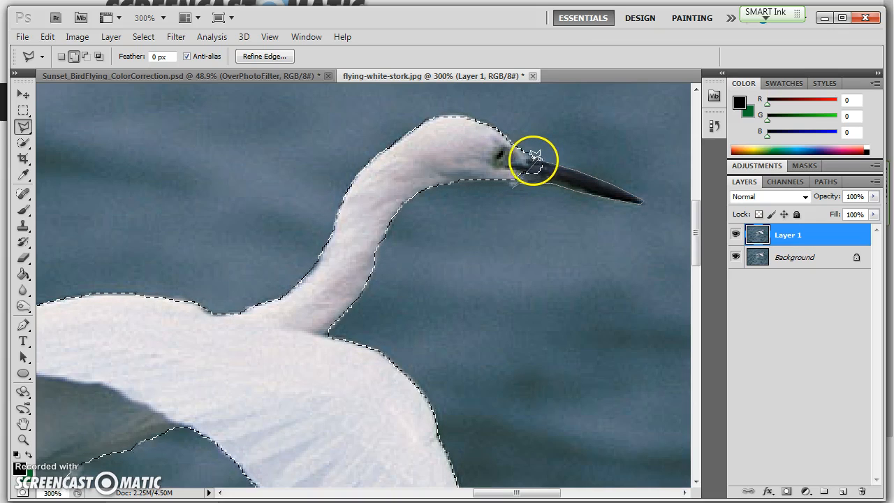
left_click(486, 149)
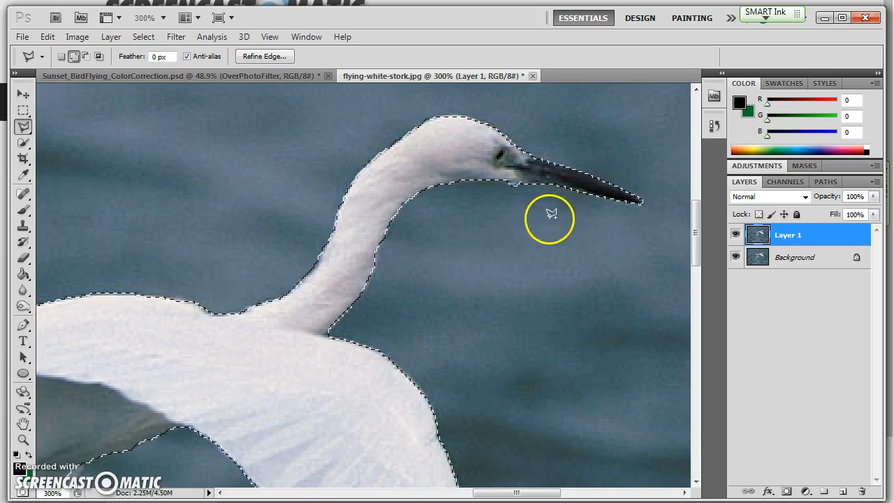
- Add the stork's legs and feet to the selection by outlining them with the Polygonal Lasso
key("ctrl+d")
left_click_drag(251, 374, 657, 155)
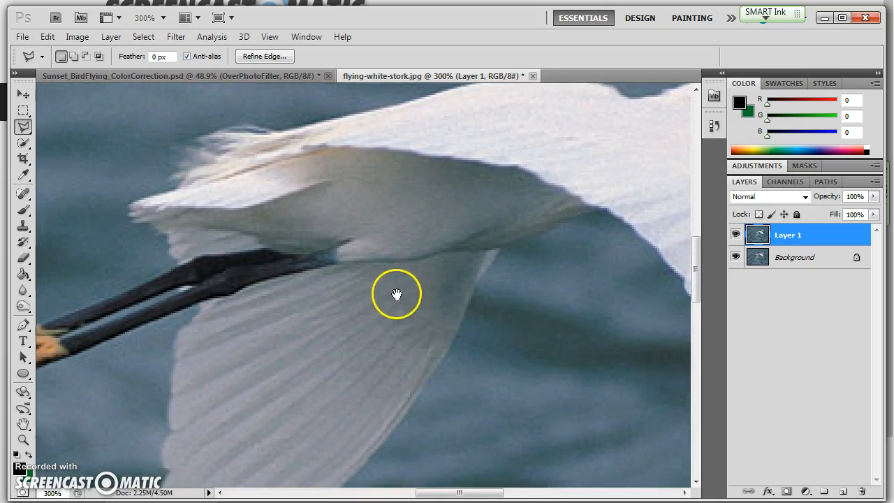
left_click_drag(350, 323, 401, 298)
left_click_drag(344, 314, 473, 252)
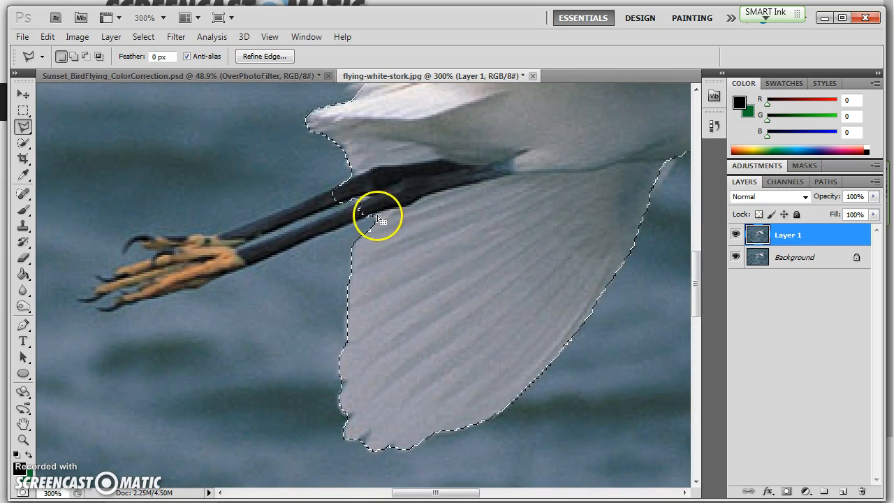
mouse_move(371, 214)
left_mouse_down()
mouse_move(219, 277)
mouse_move(231, 269)
left_mouse_up()
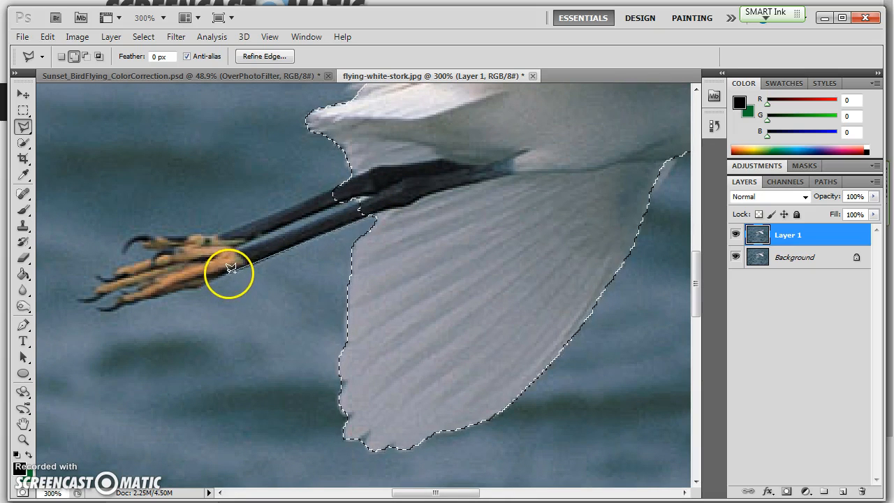
left_click(245, 267)
left_click(184, 289)
left_click(373, 206)
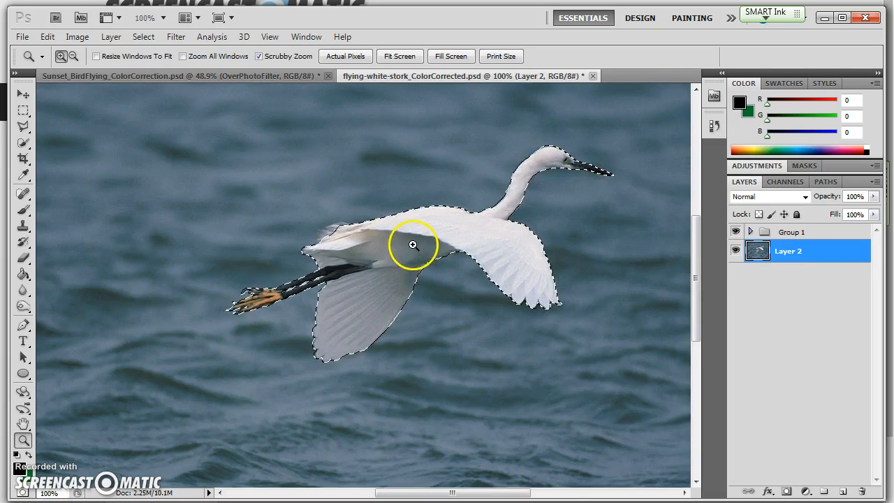
- Refine the selection's edge with Smart Radius on, a 3.7 px radius and Decontaminate Colors at 50%
left_click(24, 112)
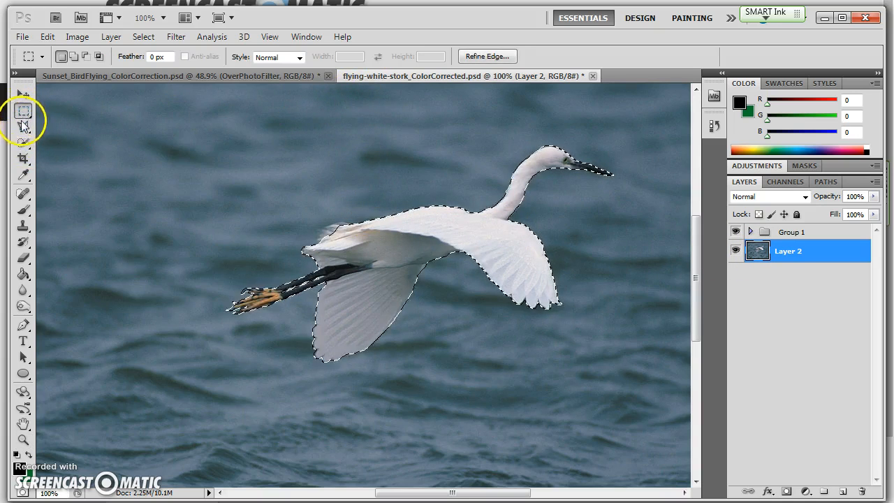
left_click(482, 59)
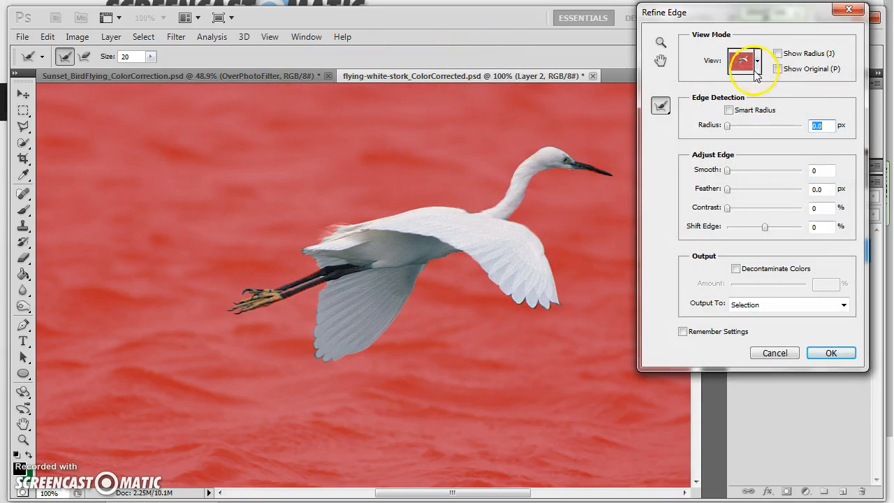
left_click(729, 111)
mouse_move(727, 125)
left_mouse_down()
mouse_move(749, 132)
mouse_move(741, 128)
left_mouse_up()
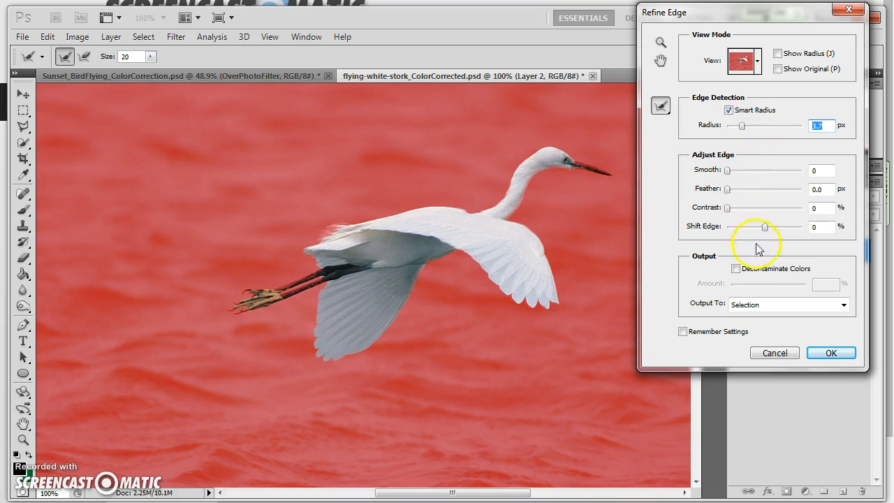
left_click(735, 268)
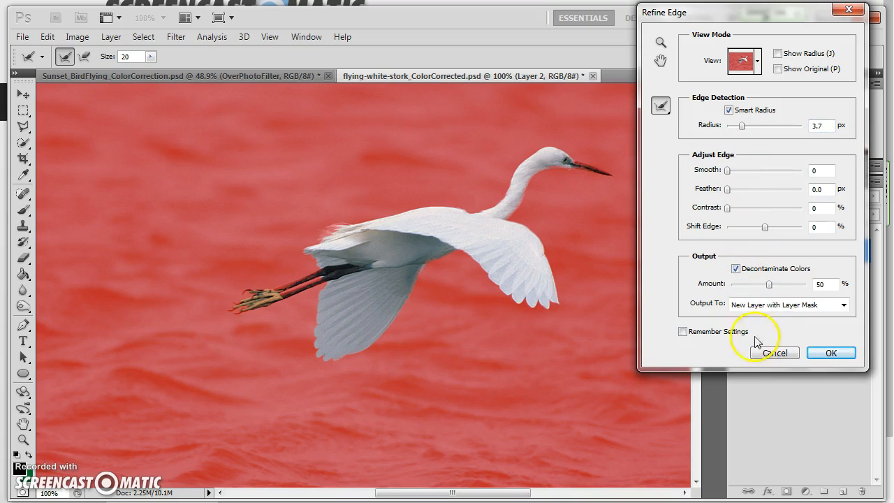
- Brush the edge refinement over the tail feathers, legs and feet, and output to a New Layer with Layer Mask
mouse_move(354, 223)
left_mouse_down()
mouse_move(319, 238)
mouse_move(412, 270)
mouse_move(340, 223)
mouse_move(353, 224)
mouse_move(316, 237)
left_mouse_up()
mouse_move(315, 284)
left_mouse_down()
mouse_move(291, 303)
mouse_move(309, 291)
mouse_move(316, 267)
mouse_move(292, 280)
left_mouse_up()
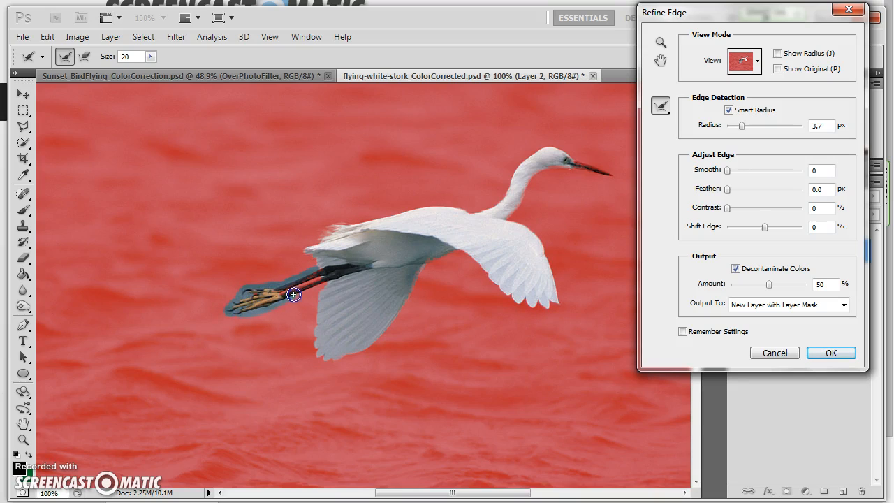
left_click_drag(318, 287, 310, 294)
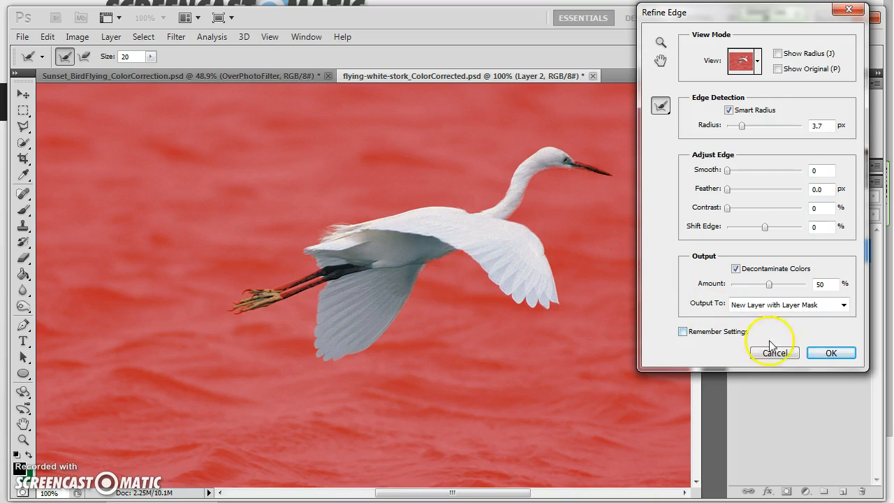
left_click(830, 353)
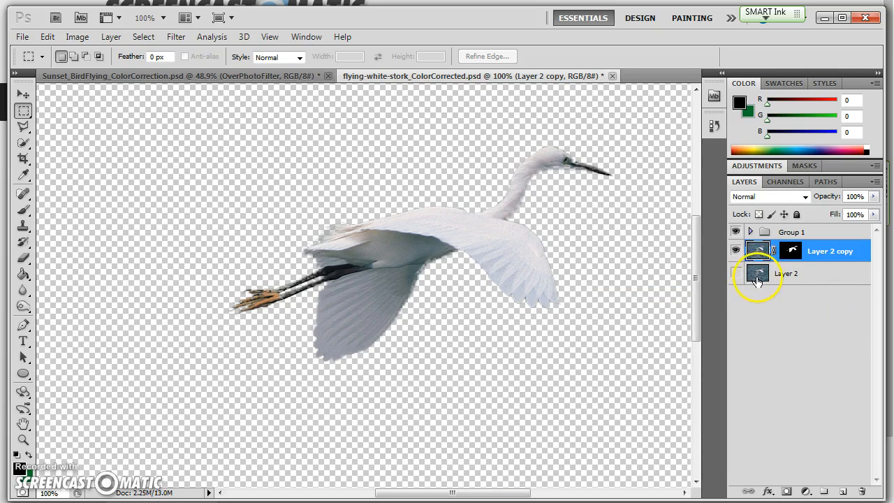
- Load the outline of Layer 3 in Group 1 as a selection over the masked bird
left_click(750, 231)
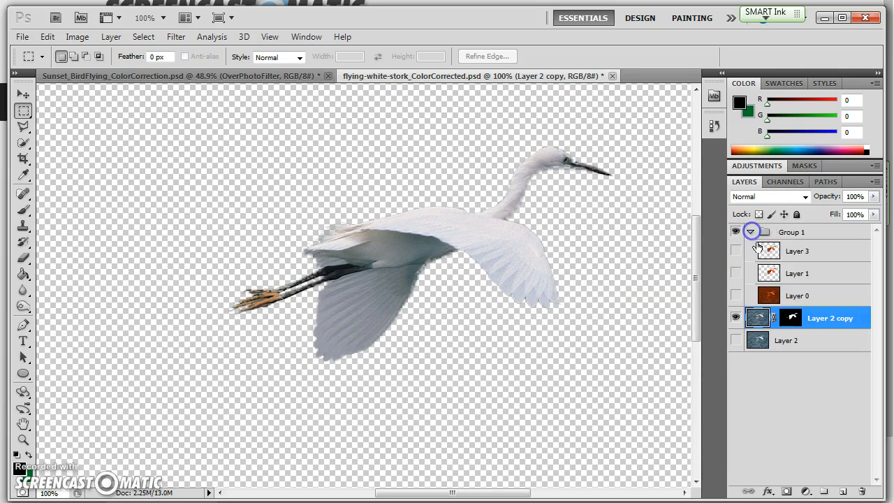
left_click(769, 252, "ctrl")
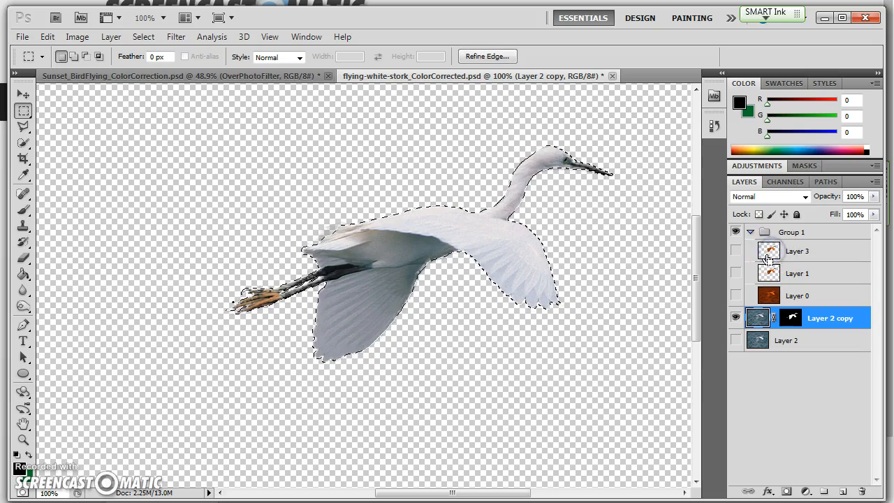
left_click(750, 233)
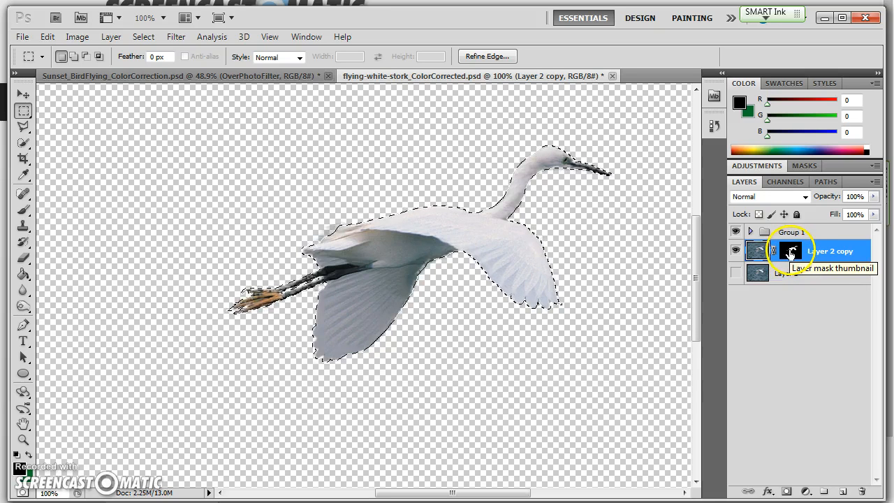
- Load the mask of Layer 2 copy as a selection and swap the foreground and background colors
left_click(792, 255)
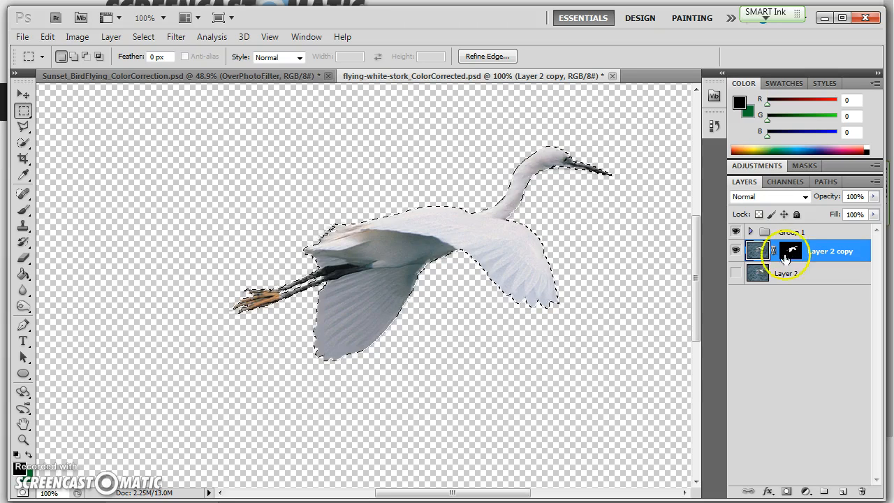
key("x")
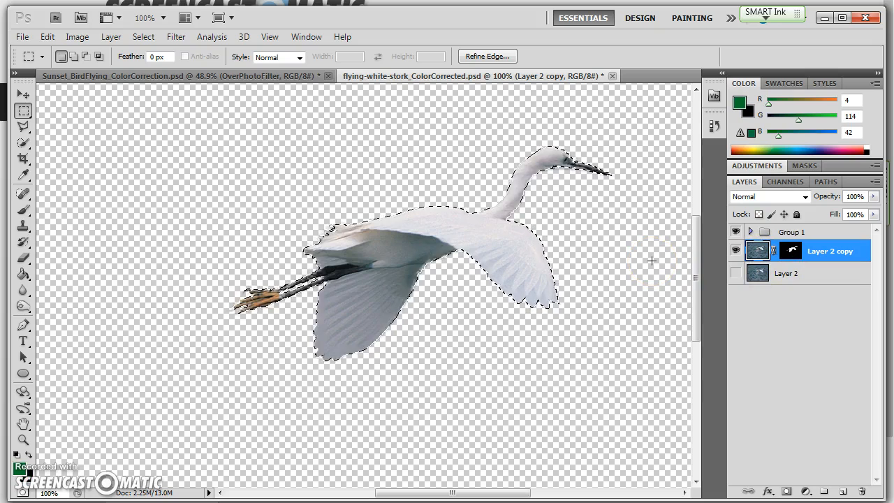
- Reset the colors to black and white, fill the selected bird area of the Layer 2 copy mask with white, and deselect
key("d")
key("x")
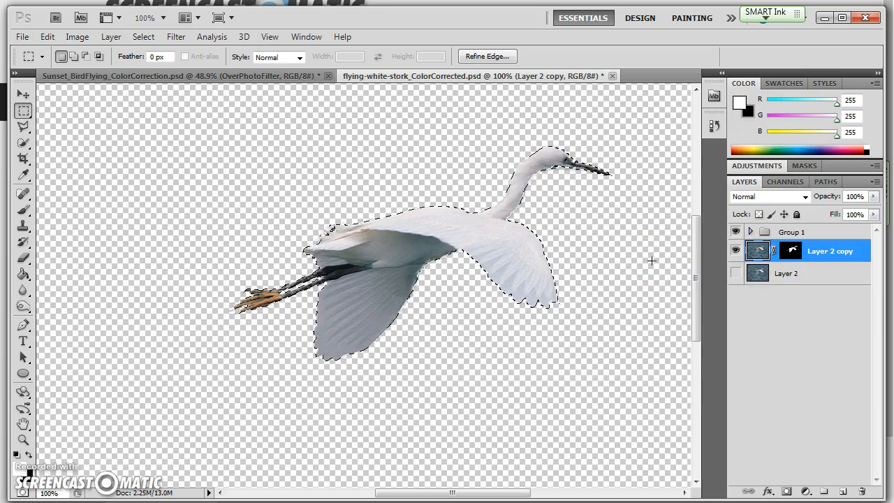
left_click(793, 250)
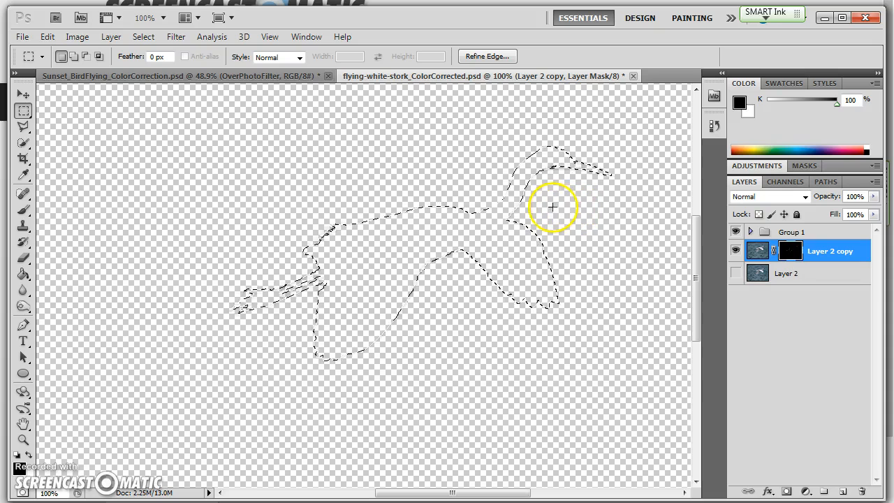
key("alt+BackSpace")
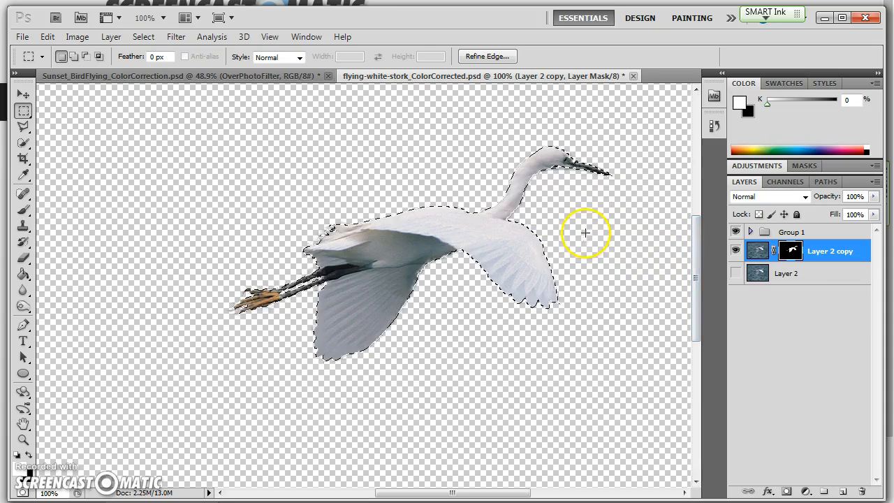
key("ctrl+d")
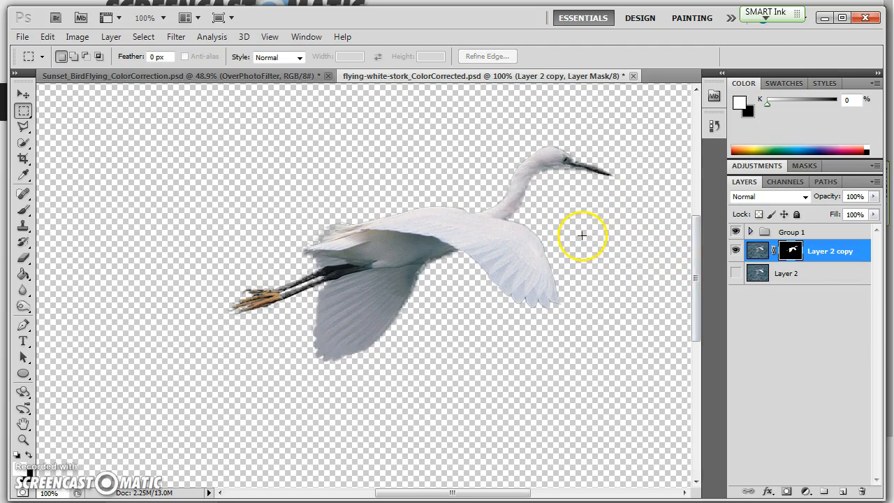
- Try moving the masked stork layer into the sunset image, undo it and return to the stork document
key("v")
left_click_drag(436, 235, 463, 312)
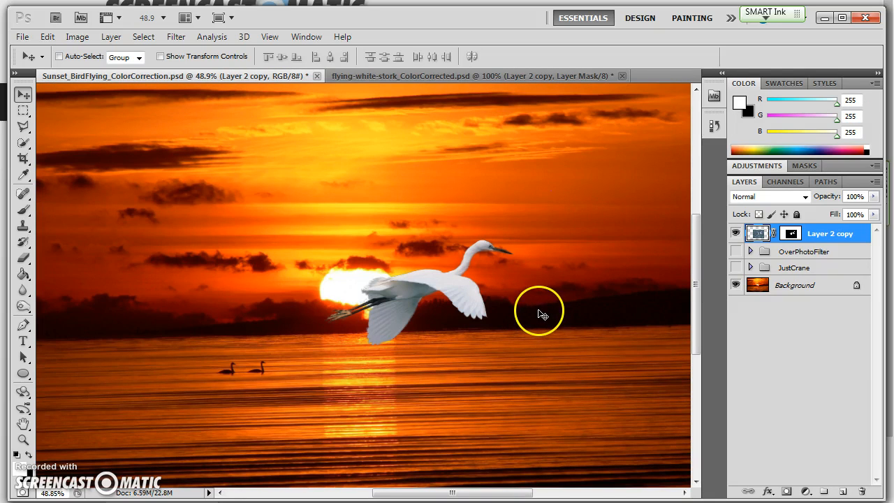
key("ctrl+z")
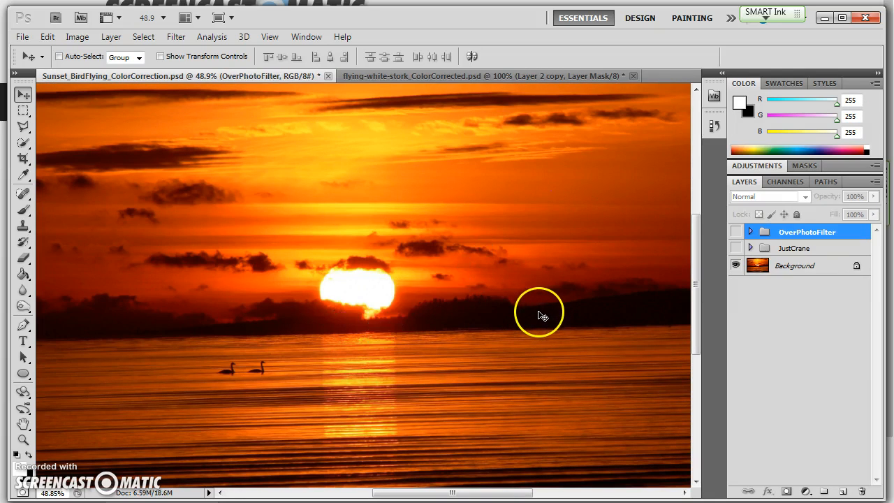
left_click(508, 76)
left_click(463, 78)
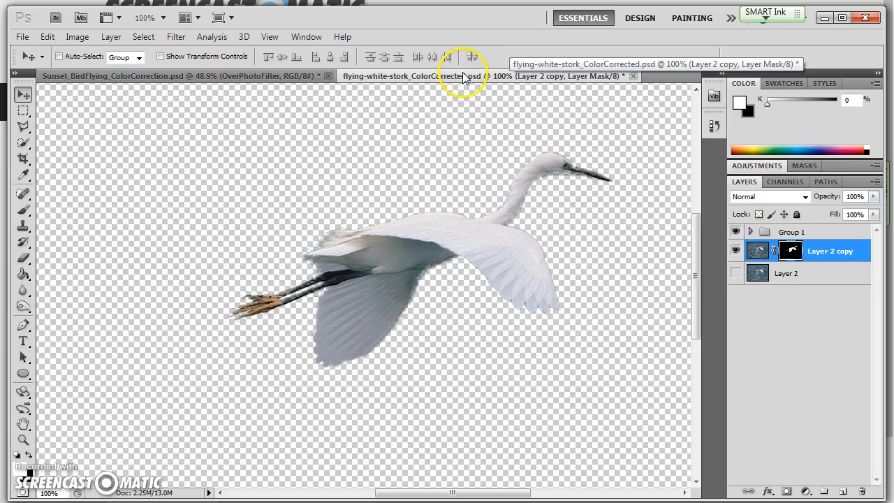
- Float the stork document beside the visible sunset image and move the masked stork fully into view
left_click(460, 80)
left_click_drag(460, 92, 449, 110)
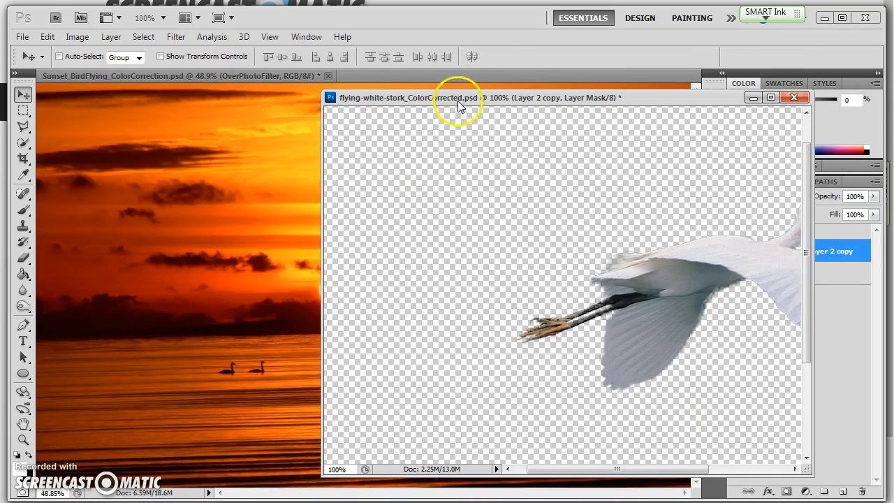
left_click_drag(696, 289, 482, 307)
left_click_drag(383, 99, 457, 65)
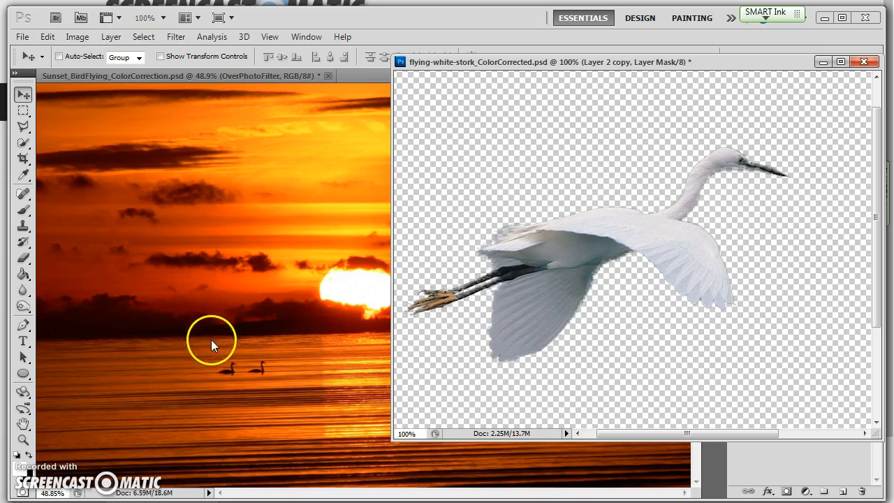
left_click(83, 38)
left_click(111, 71)
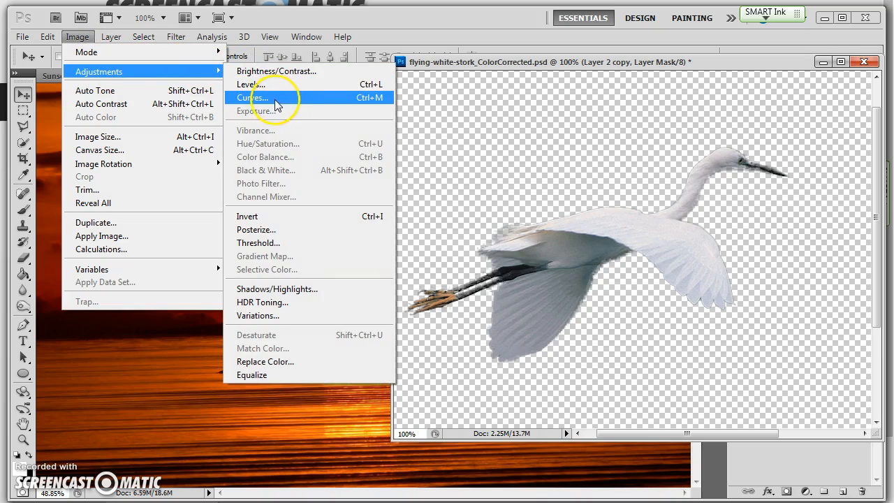
left_click(274, 103)
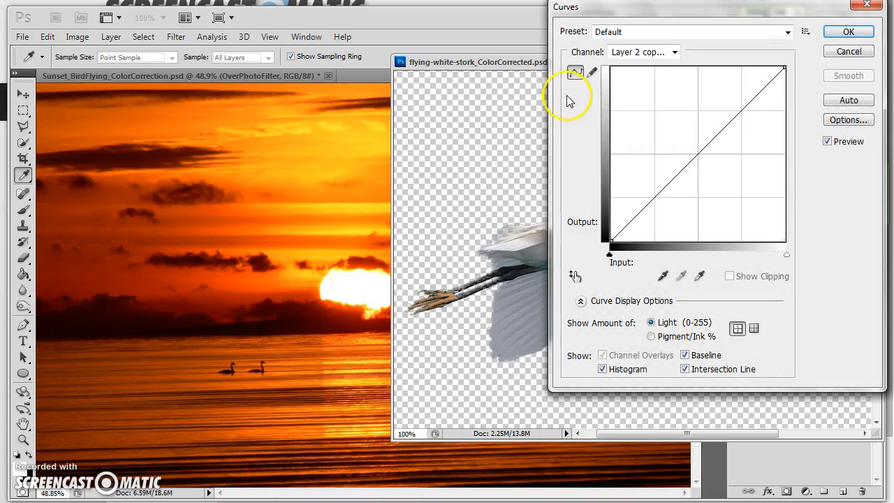
left_click(848, 121)
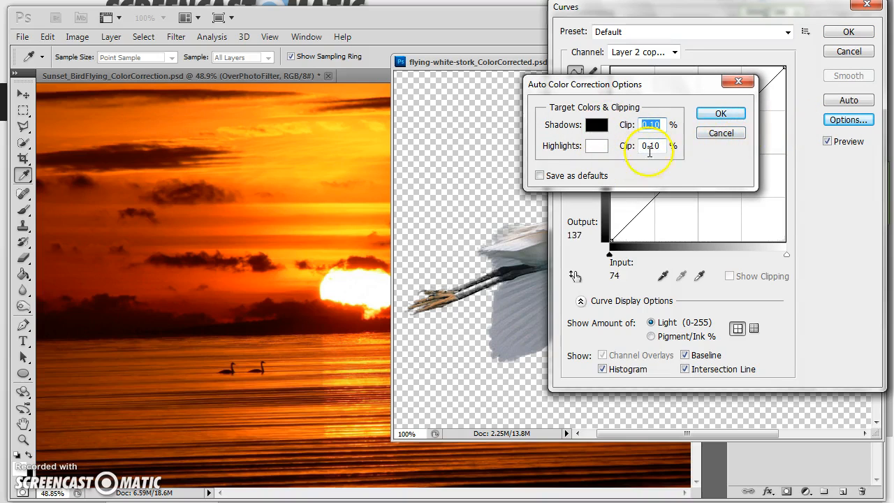
left_click(721, 133)
left_click(674, 52)
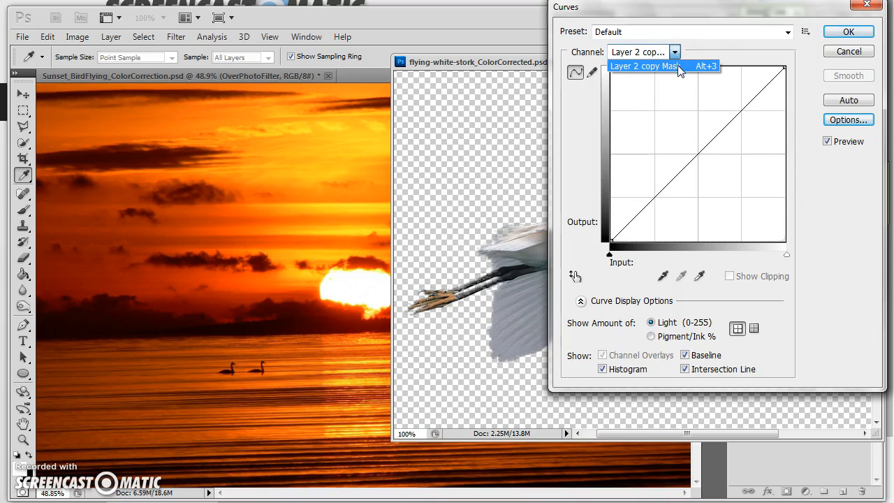
left_click(678, 67)
left_click(846, 53)
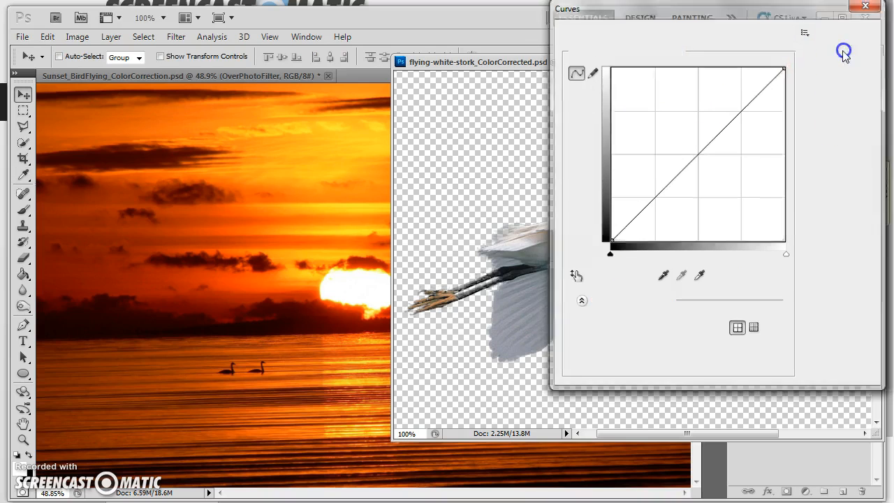
- Load the mask of Layer 2 copy as a selection, make that layer active and clear the selection
left_click_drag(738, 62, 592, 46)
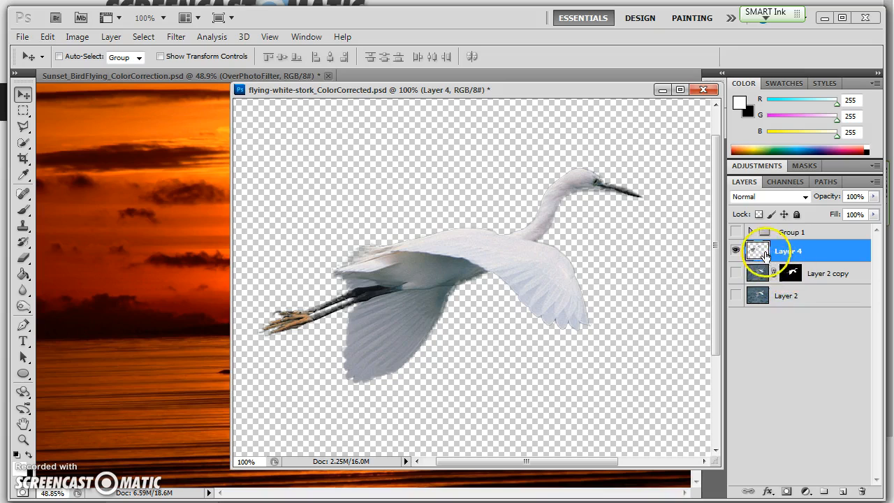
left_click(795, 279, "ctrl")
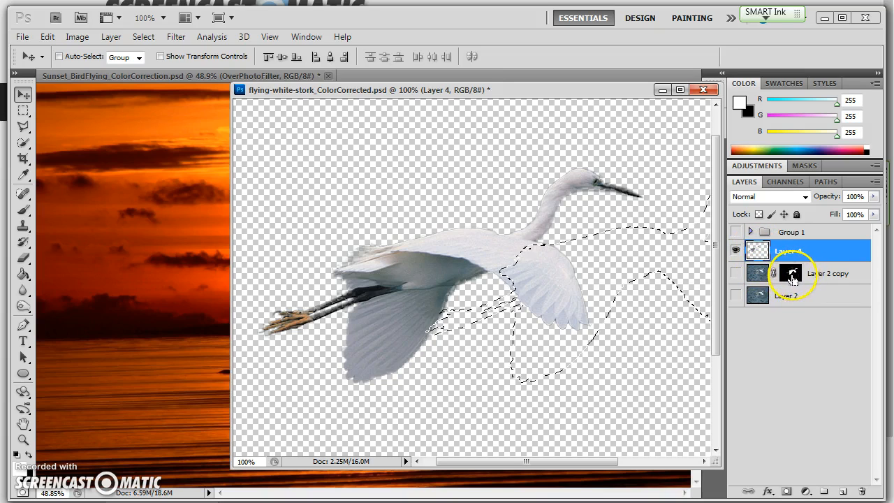
left_click(754, 277)
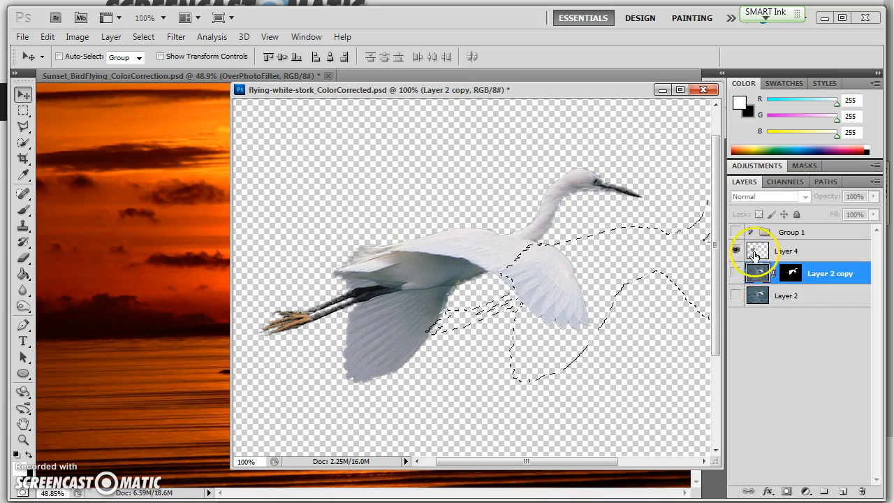
key("ctrl+d")
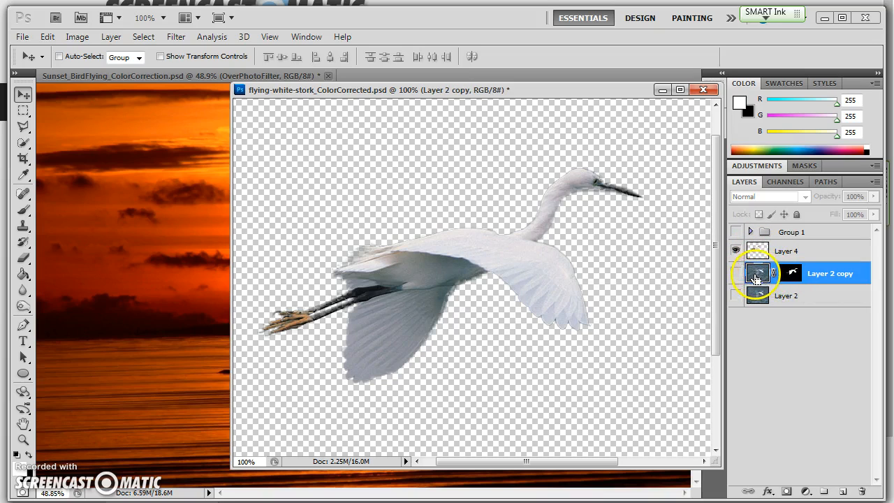
left_click_drag(462, 90, 616, 95)
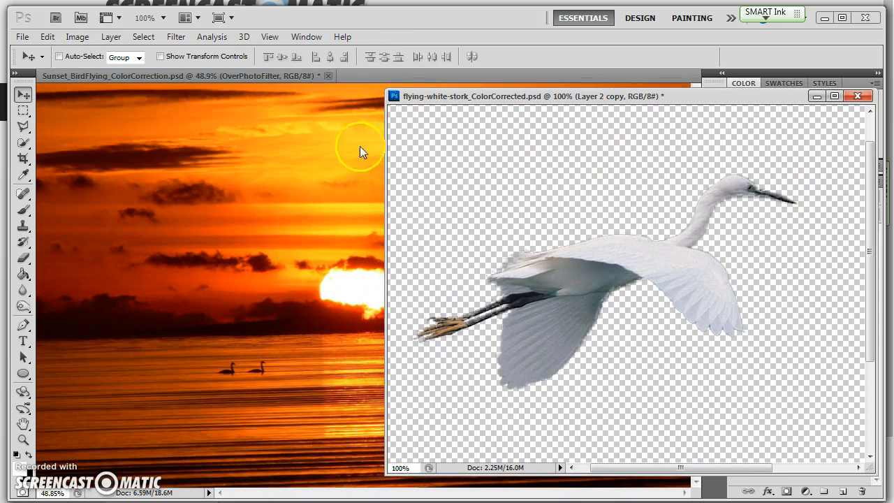
left_click(76, 37)
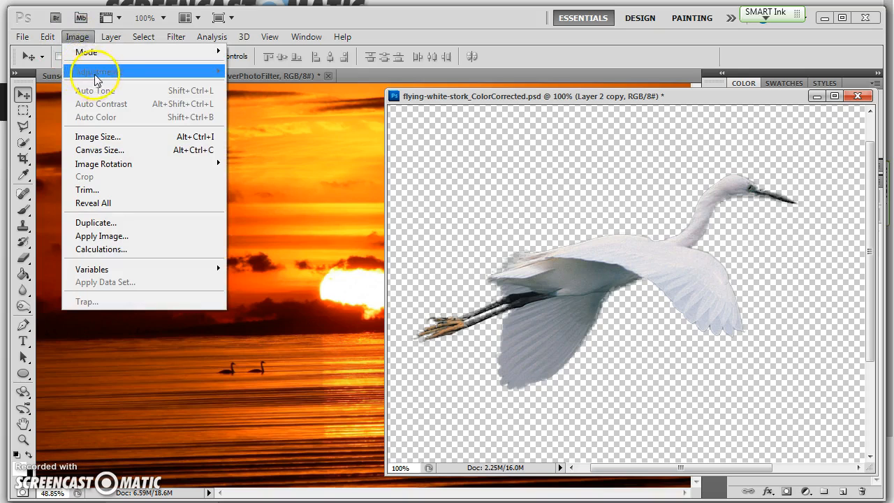
left_click(78, 36)
- Make Layer 4 active and open the auto color correction options of a Curves adjustment for it
left_click_drag(674, 96, 642, 97)
left_click(789, 250)
left_click(79, 37)
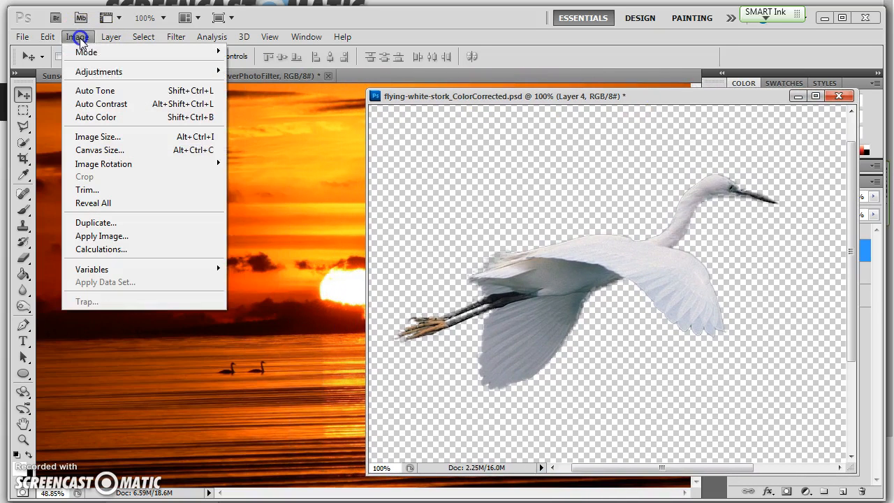
mouse_move(110, 71)
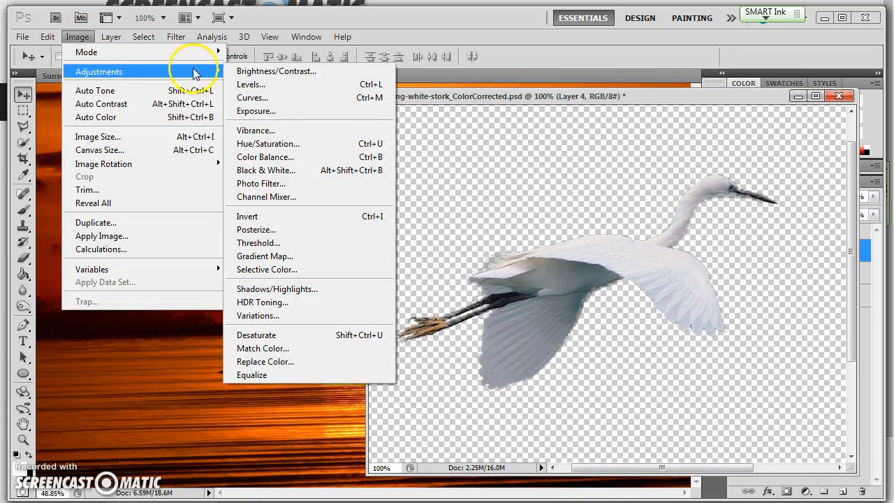
left_click(269, 97)
left_click(846, 120)
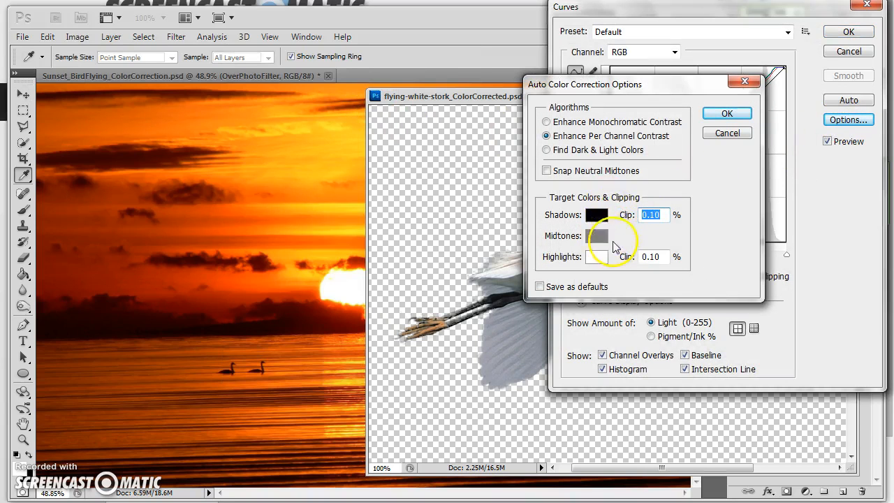
left_click_drag(647, 87, 630, 82)
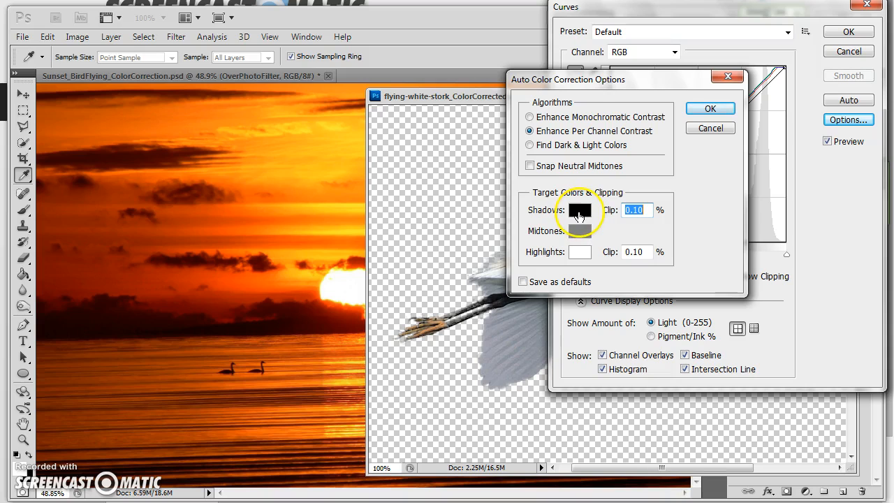
- Set the Shadows target color to dark red 510100, sampled from the dark hills in the sunset image
left_click(578, 212)
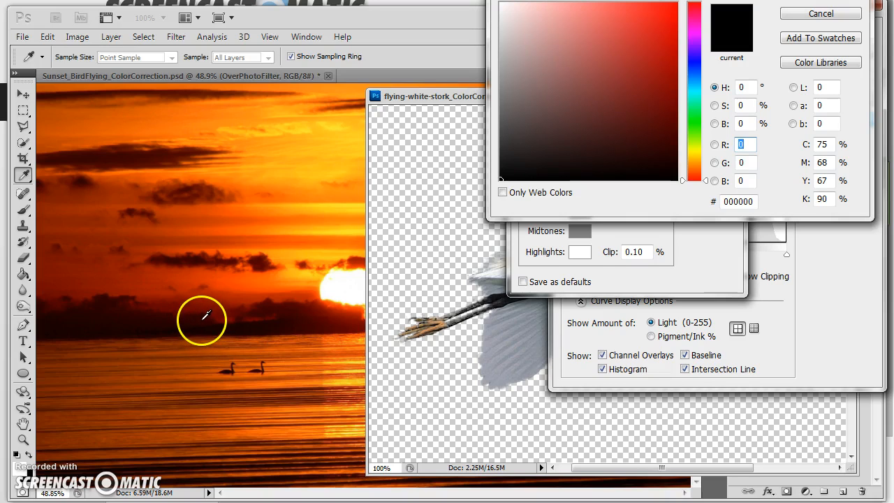
left_click(202, 316)
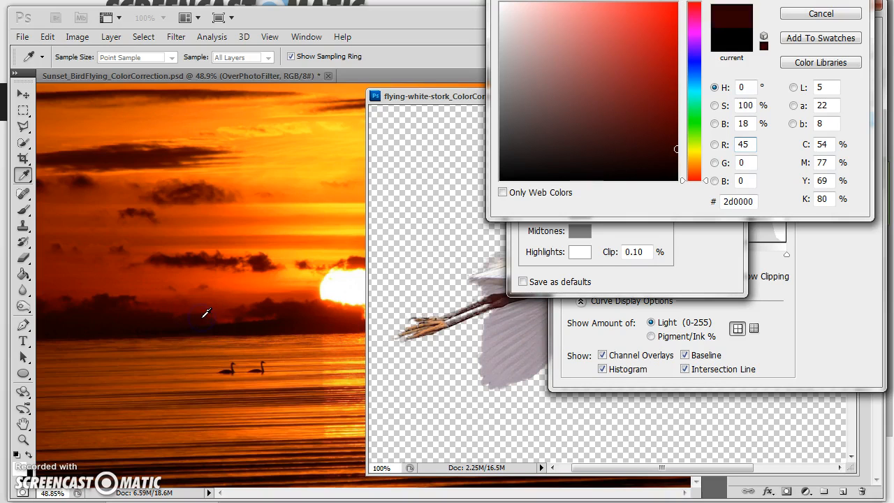
left_click_drag(198, 311, 205, 312)
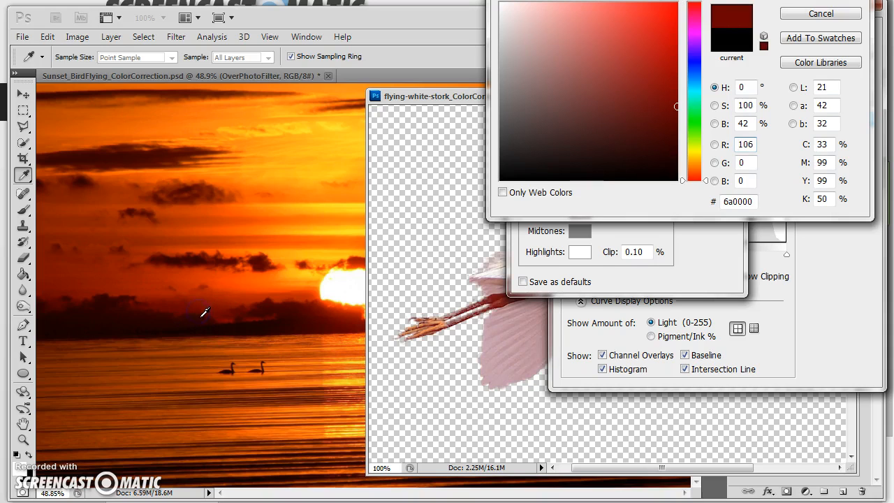
left_click(237, 314)
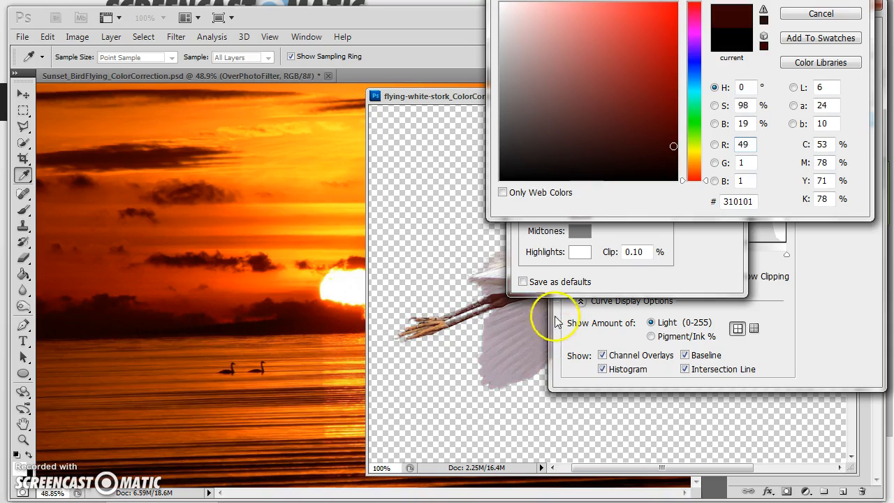
left_click(194, 312)
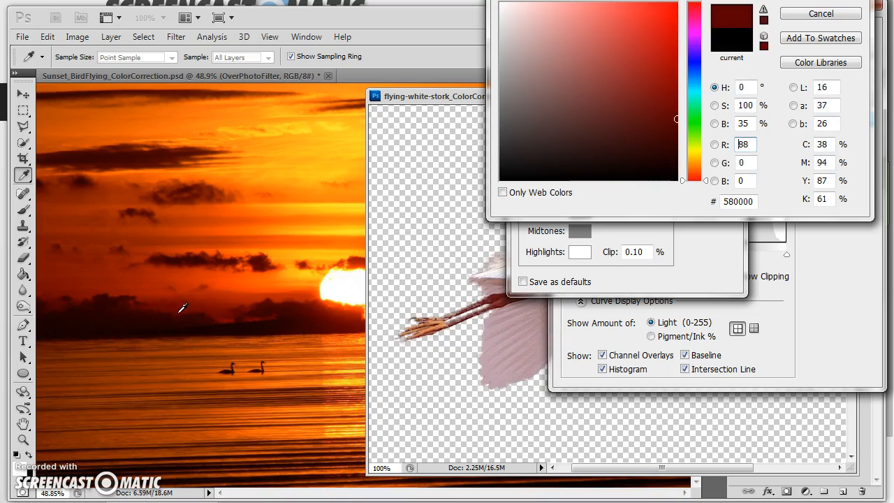
left_click_drag(246, 314, 280, 314)
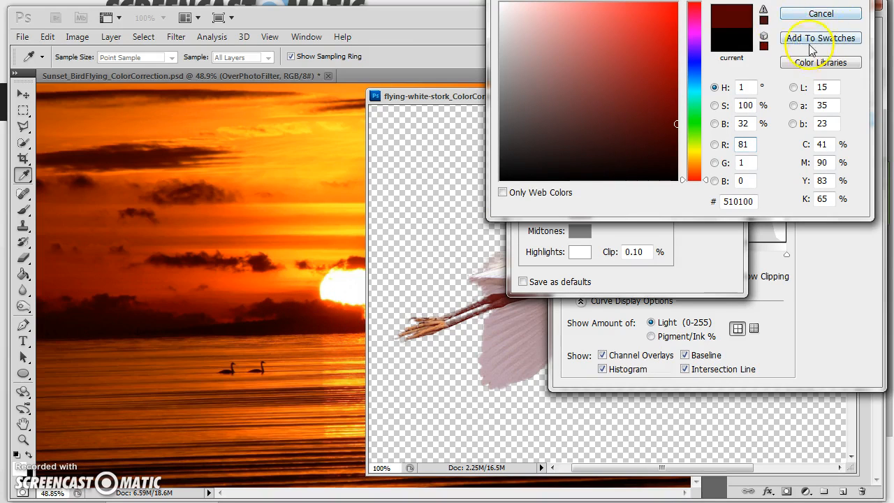
left_click(820, 0)
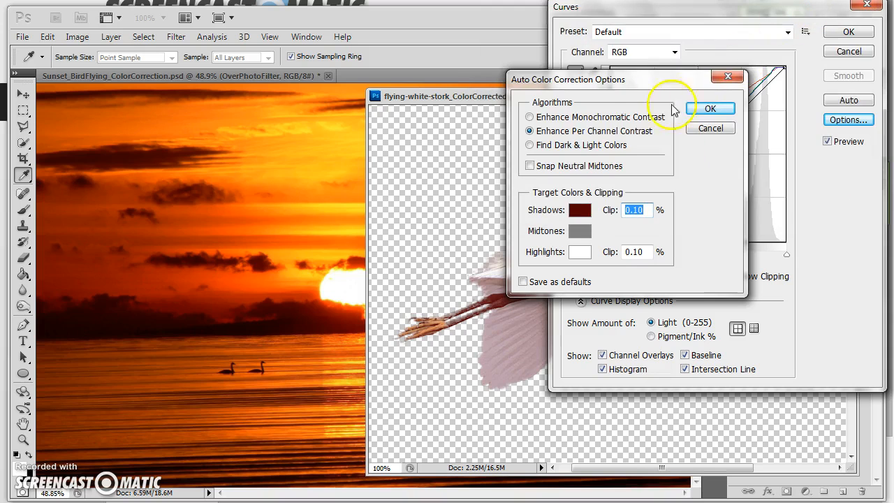
- Set the Highlights target color to orange f6aa18, sampled from the sunlit water below the sun in the sunset image
left_click(578, 255)
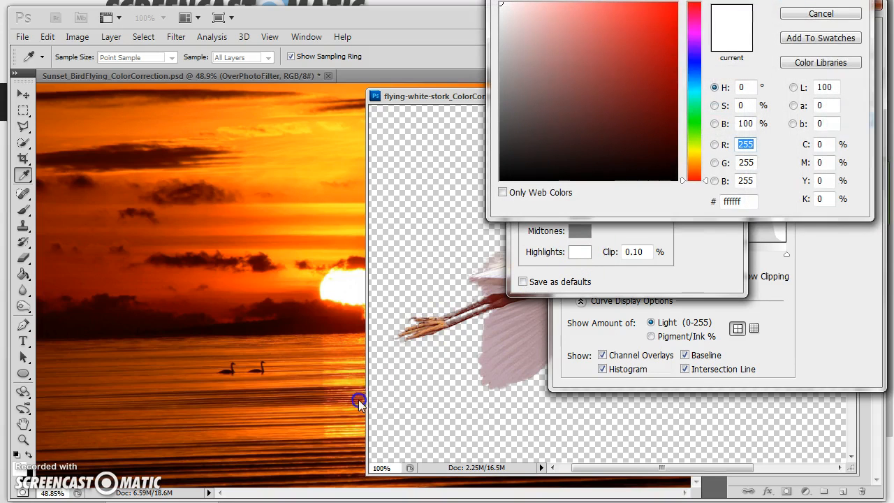
left_click(338, 278)
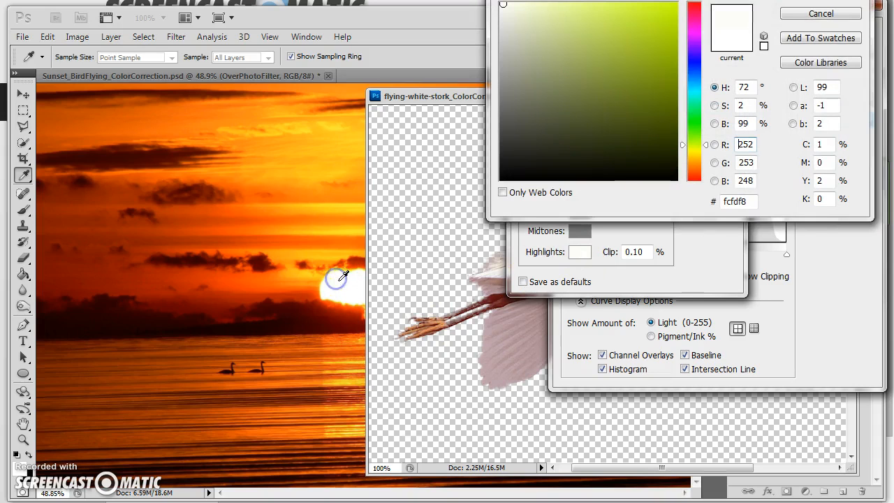
left_click(342, 352)
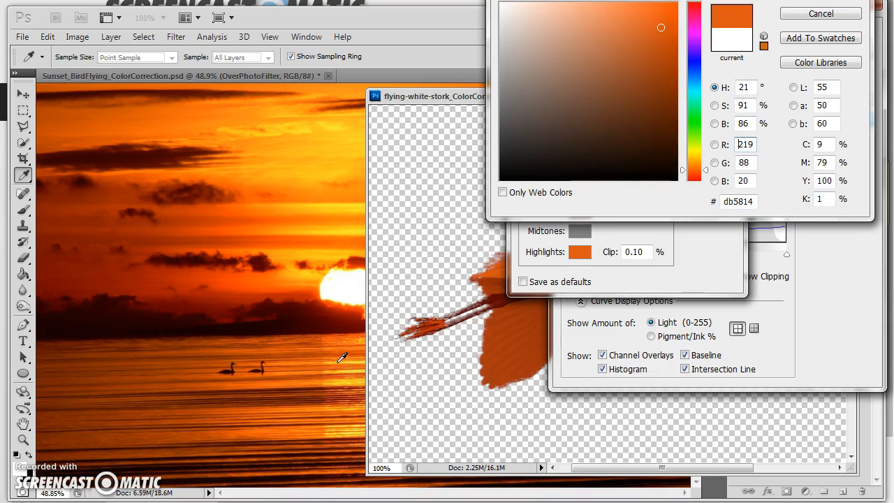
left_click(342, 357)
left_click(330, 370)
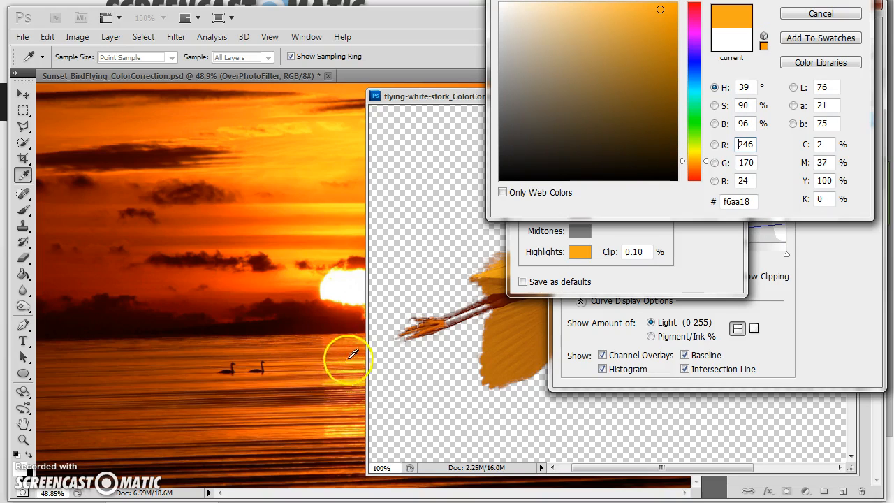
left_click_drag(766, 0, 760, 17)
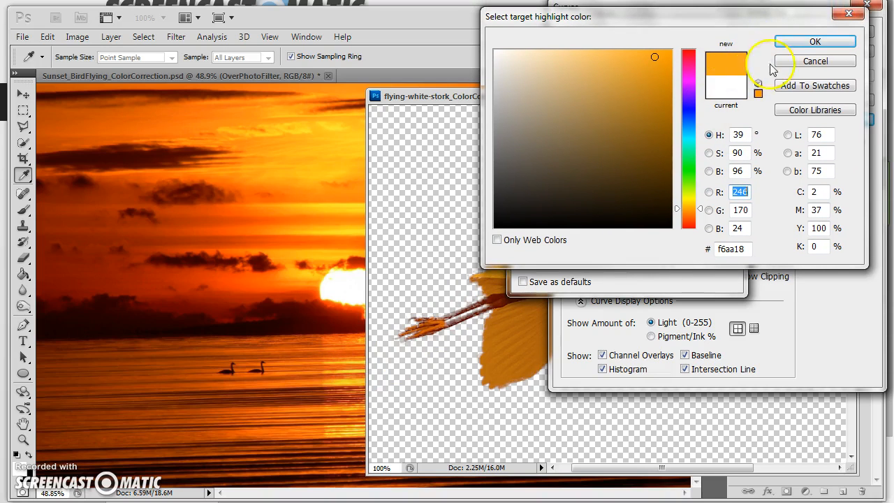
left_click(814, 41)
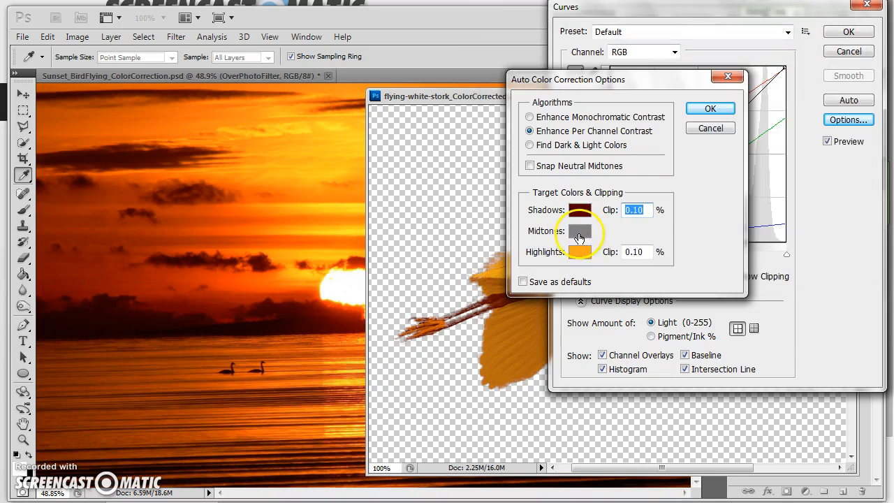
- Set the Midtones target color to brown 6f2800, sampled from the water, and apply the Curves adjustment without saving the colors as defaults
left_click(578, 231)
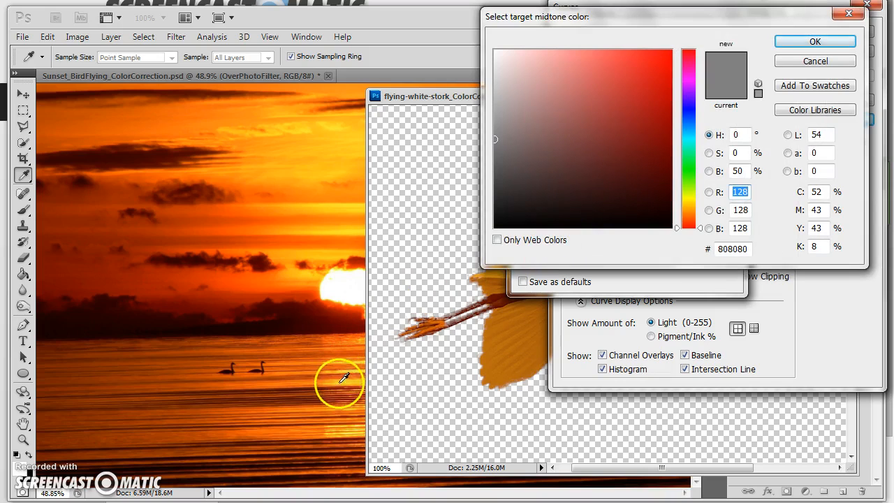
left_click(160, 402)
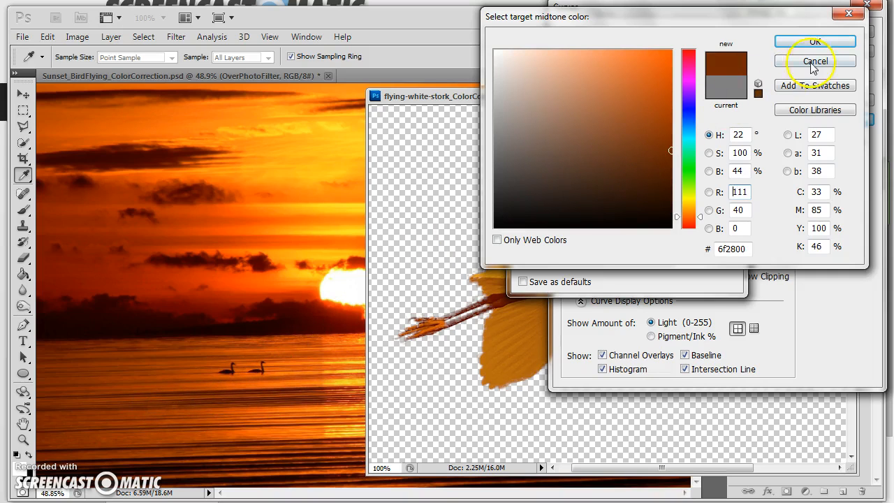
left_click(824, 44)
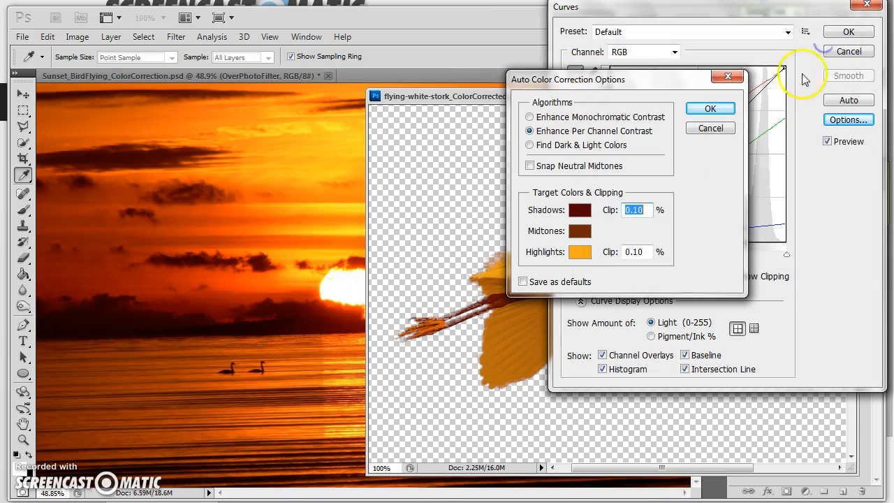
left_click(715, 110)
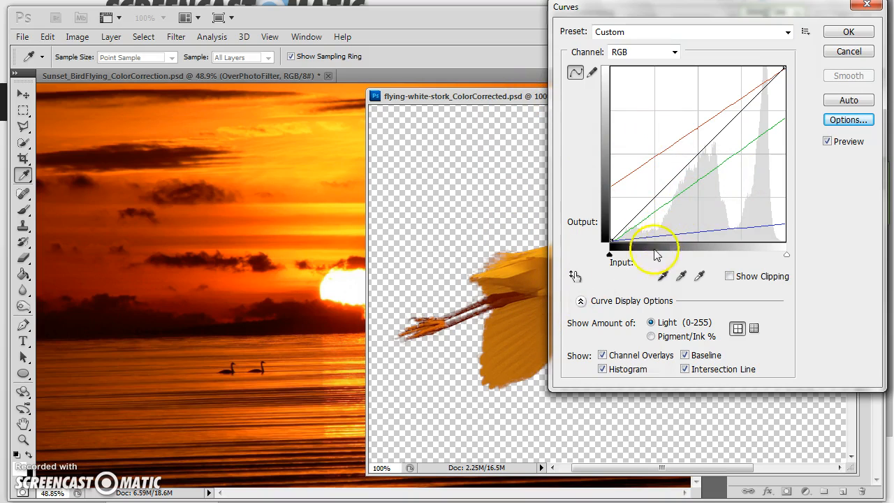
left_click(857, 36)
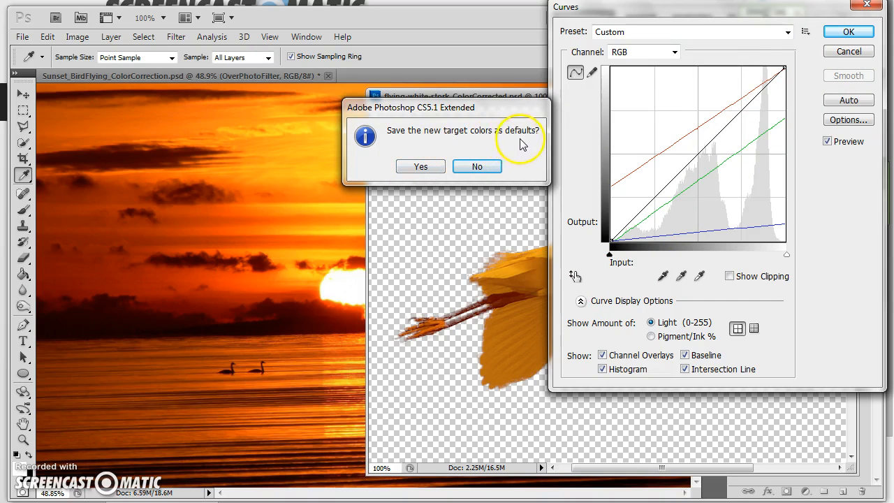
left_click(479, 170)
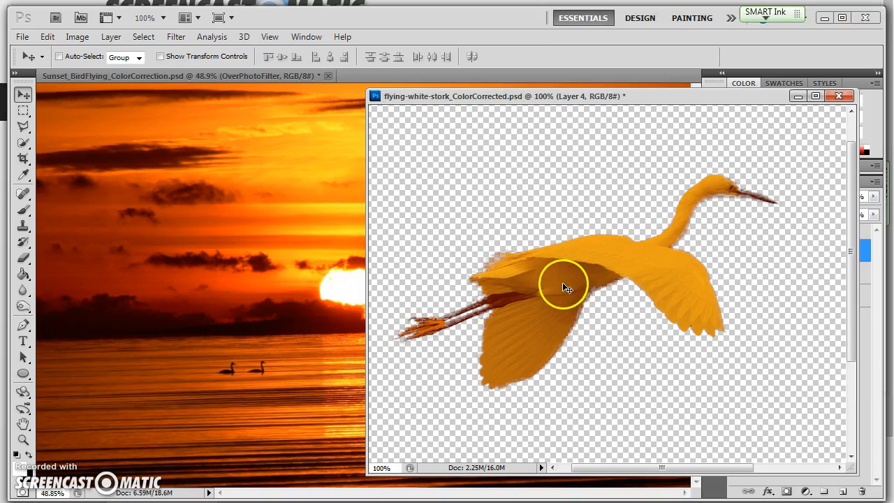
- Copy the corrected stork into the sunset image, dock the stork document, and place the bird over the water right of the sun's reflection
left_click_drag(565, 288, 306, 308)
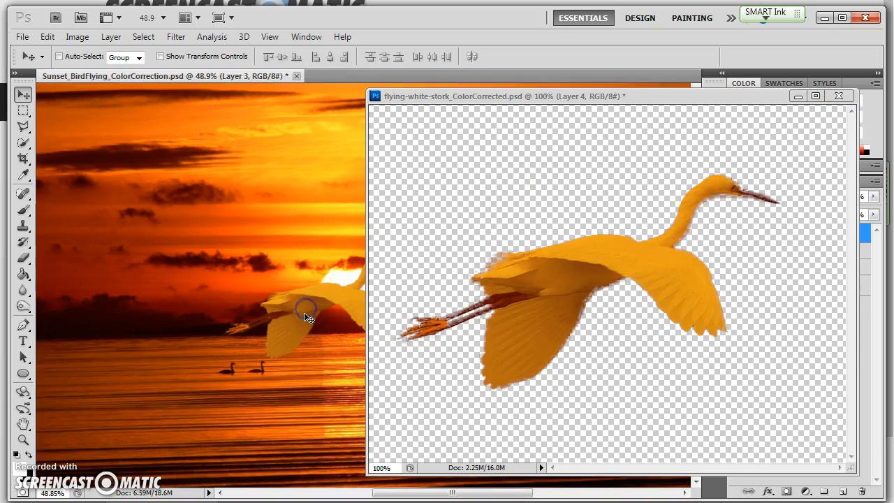
left_click_drag(660, 100, 624, 80)
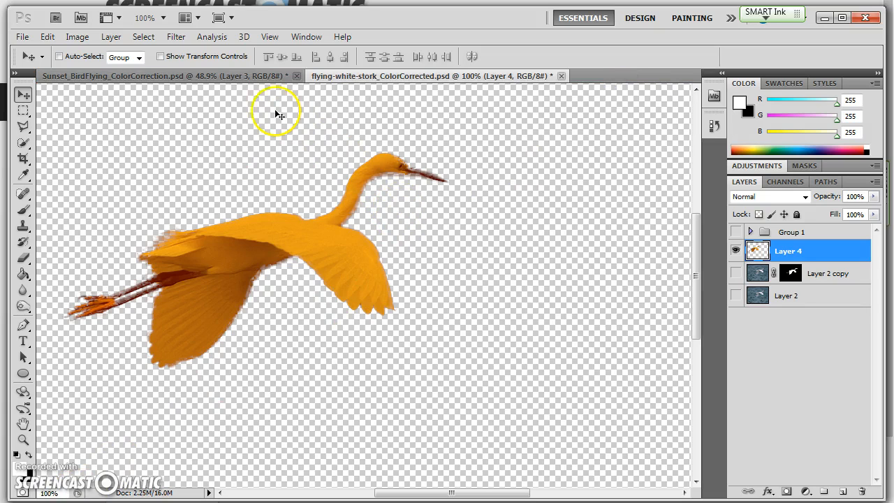
left_click(217, 77)
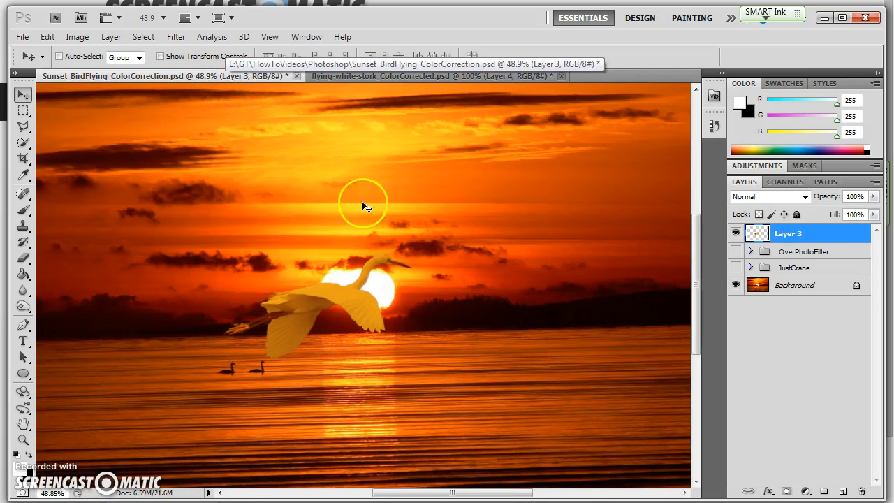
left_click_drag(322, 304, 517, 389)
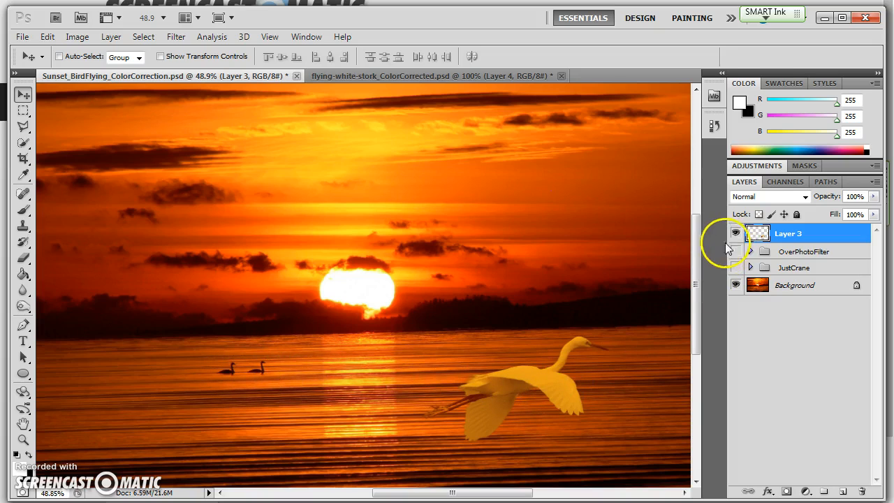
- Select the stork's outline on Layer 3, make black the foreground color and copy the selection to a new layer
left_click(761, 239, "ctrl")
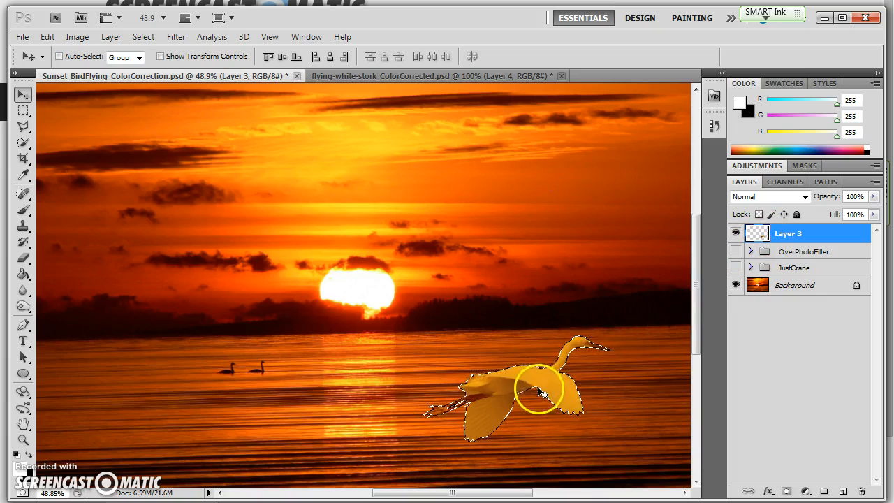
left_click(28, 455)
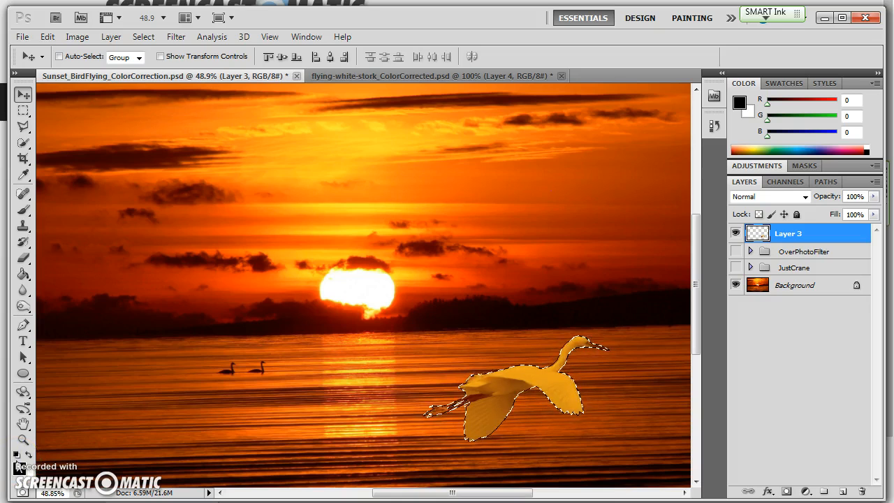
key("ctrl+j")
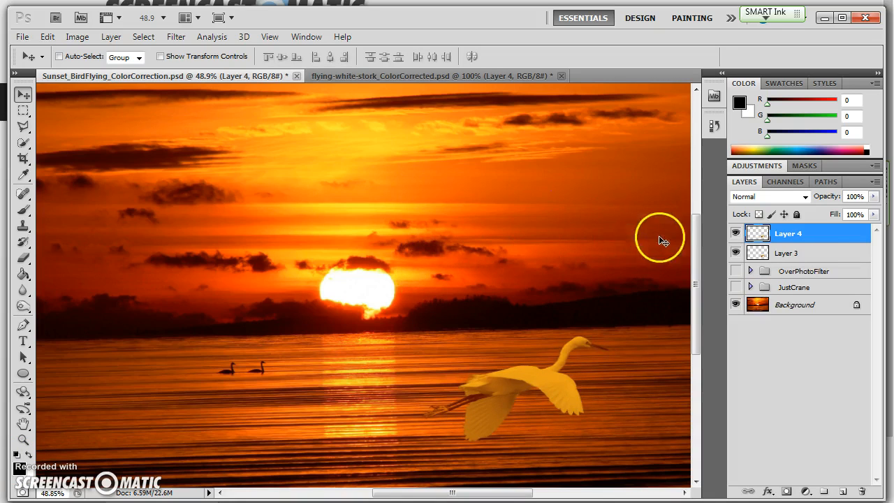
- Fill only the stork shape on Layer 4 with black and clear the selection
key("alt+BackSpace")
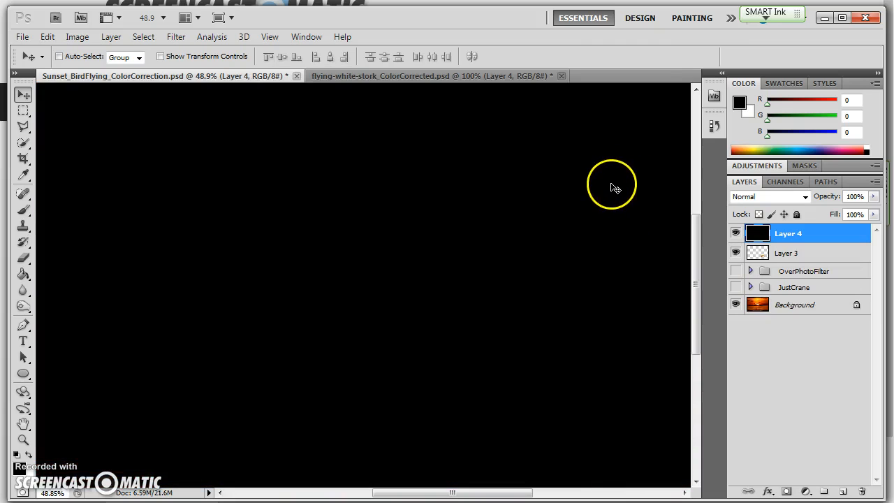
key("ctrl+z")
left_click(758, 234, "ctrl")
key("alt+BackSpace")
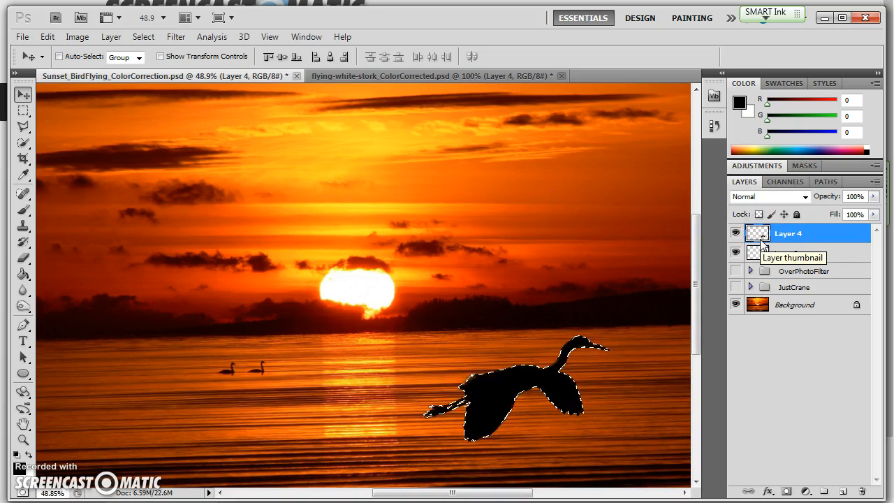
key("ctrl+d")
- Set the black stork layer's blend mode to Luminosity and its opacity to 64%
left_click(805, 196)
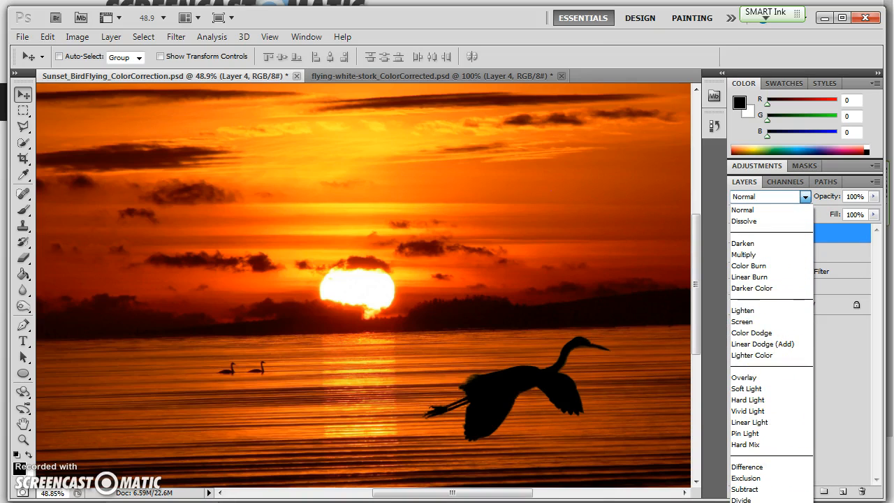
left_click(751, 502)
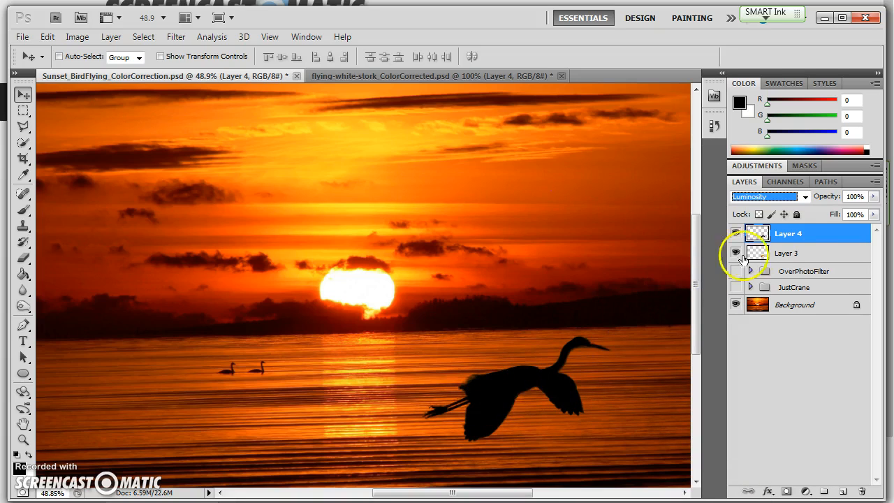
left_click_drag(834, 199, 821, 199)
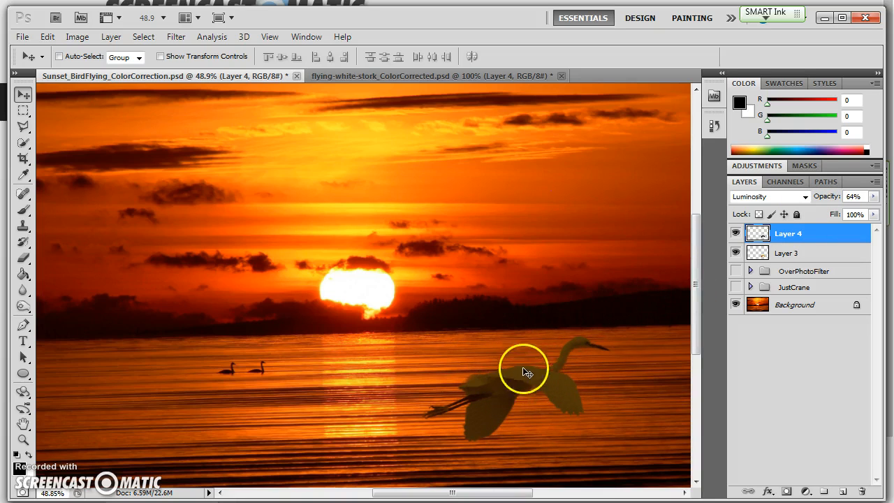
- Hide Layer 4 and Layer 3 and show the JustCrane group
left_click(735, 233)
left_click(735, 252)
left_click(735, 287)
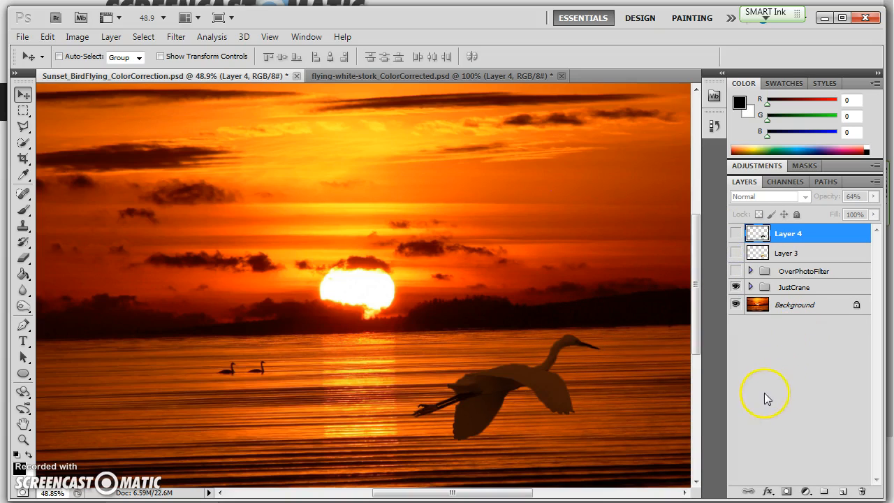
- Examine the blend mode and opacity of Layer 1 copy inside the JustCrane group, and collapse the group
left_click(750, 287)
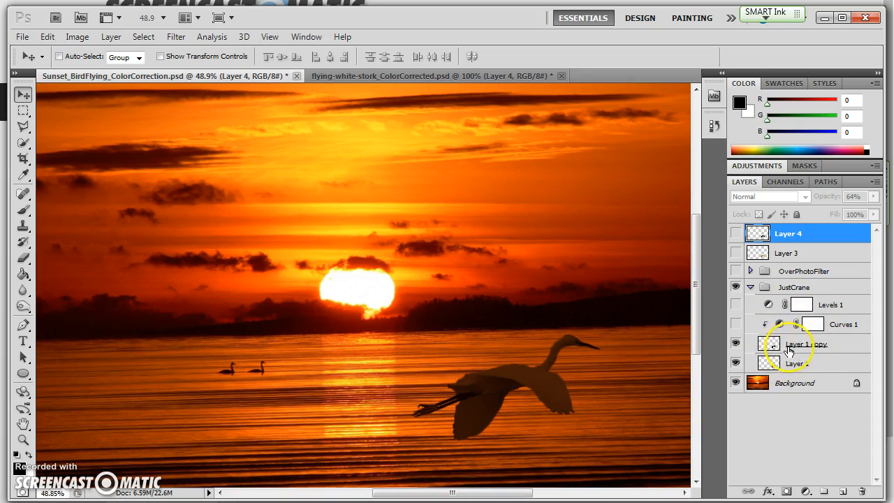
left_click(808, 341)
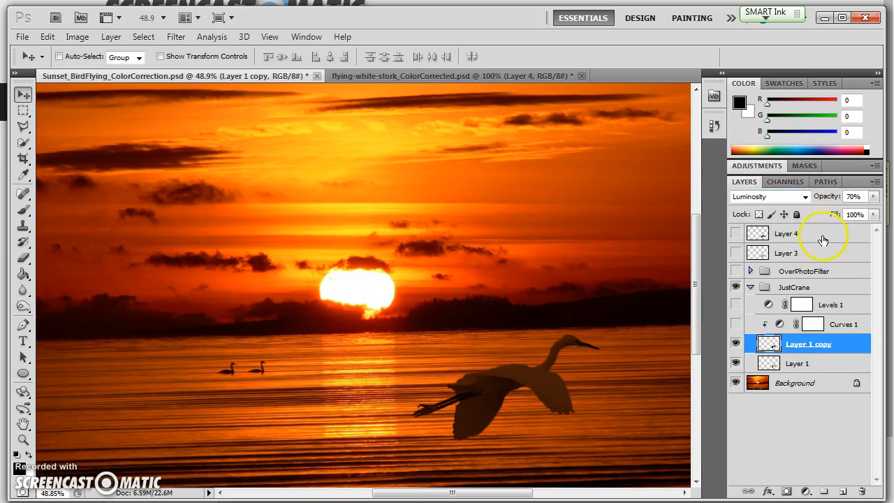
left_click(749, 287)
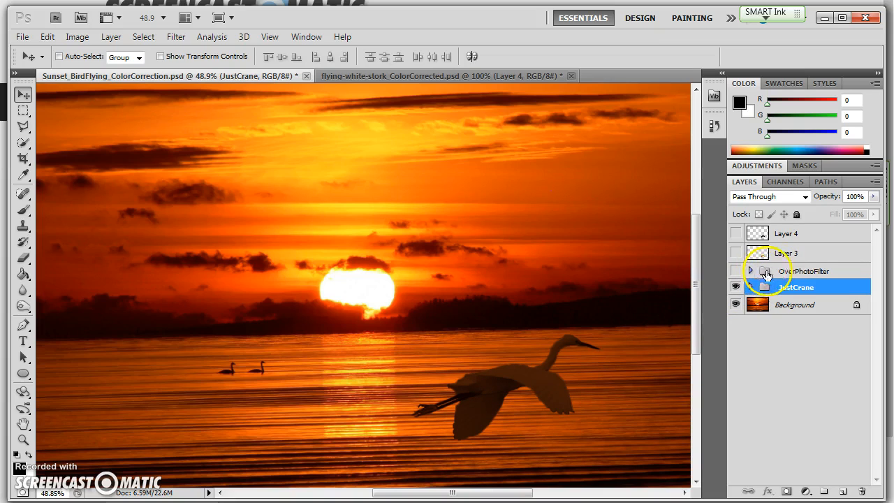
- Try a Photo Filter adjustment with Warming Filter (85) above the JustCrane group and discard its adjustment layer
left_click(763, 168)
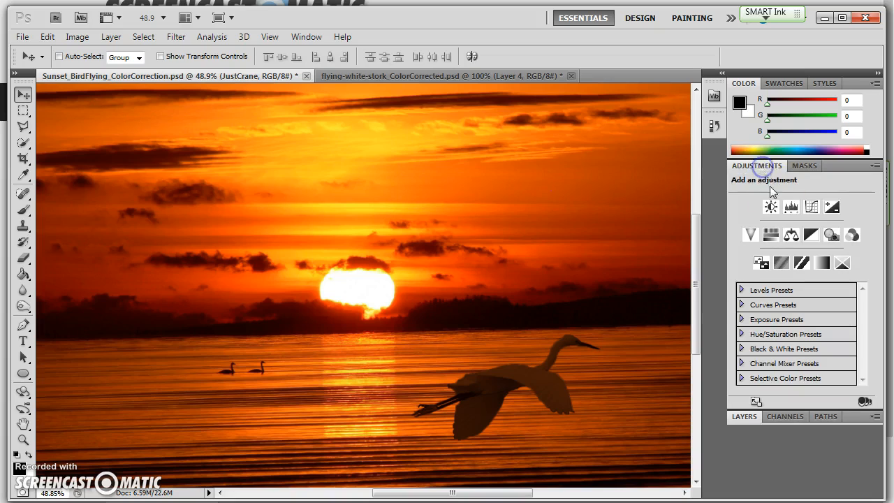
left_click(831, 239)
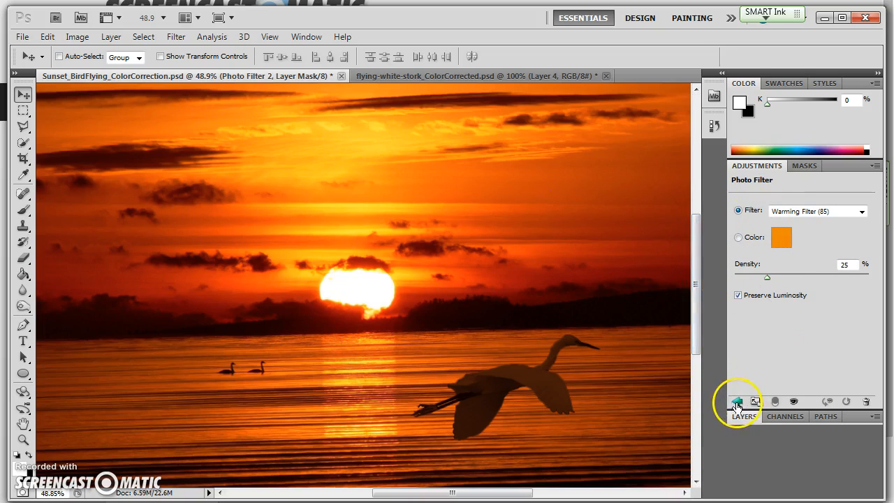
left_click(736, 402)
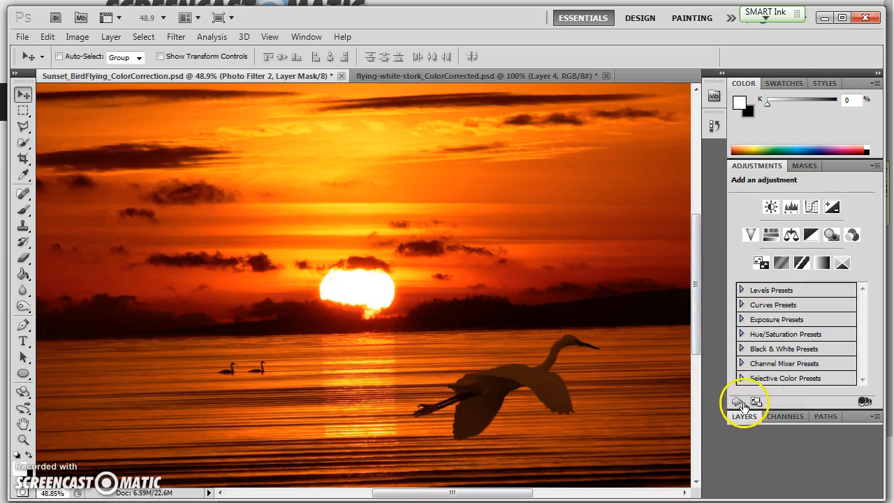
double_click(754, 165)
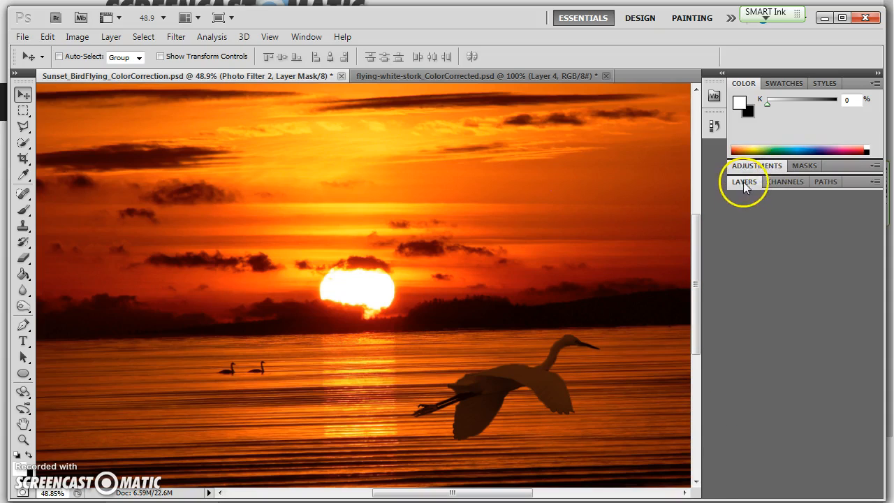
left_click(745, 183)
left_click_drag(758, 293, 863, 491)
- Compare the sunset composite with and without the OverPhotoFilter group, leaving the group shown
left_click(735, 271)
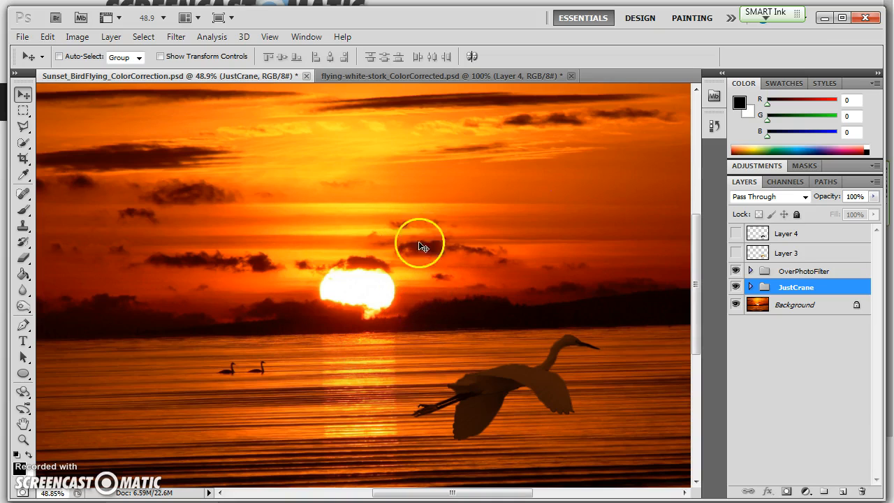
left_click(735, 271)
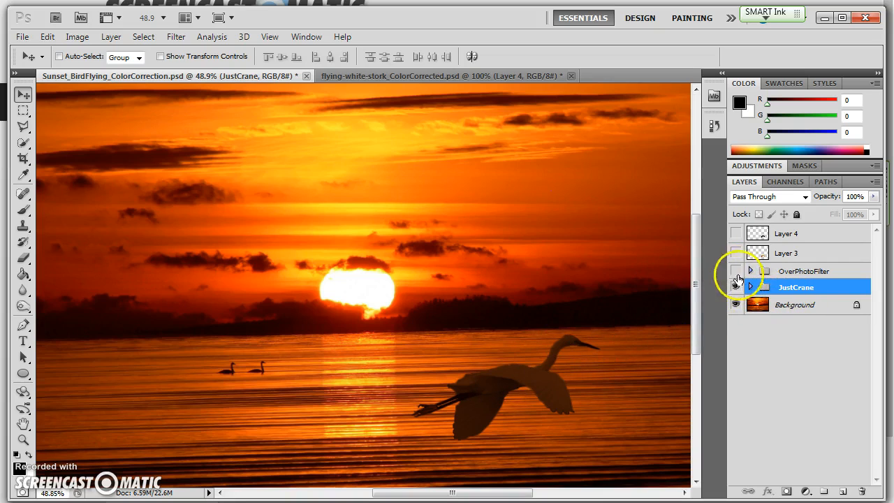
left_click(735, 270)
- Return to the flying stork document, hide Layer 4 and show Layer 2 copy and Layer 2
left_click(389, 75)
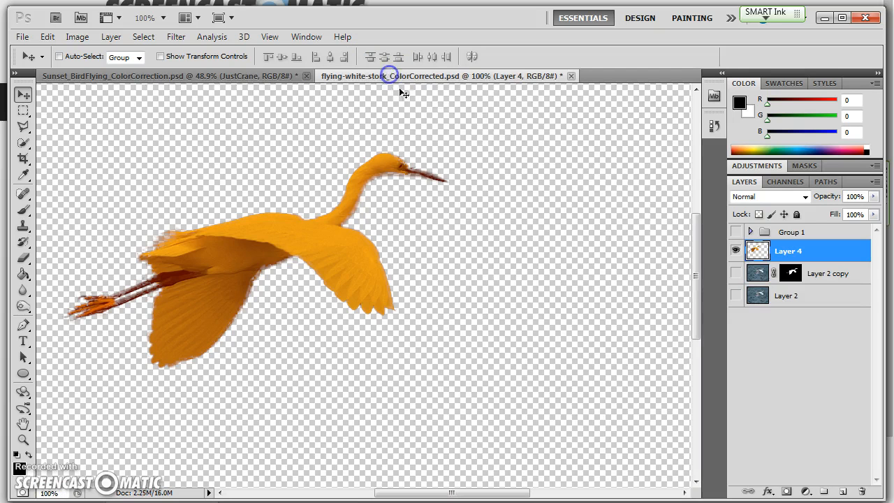
left_click(735, 250)
left_click(735, 273)
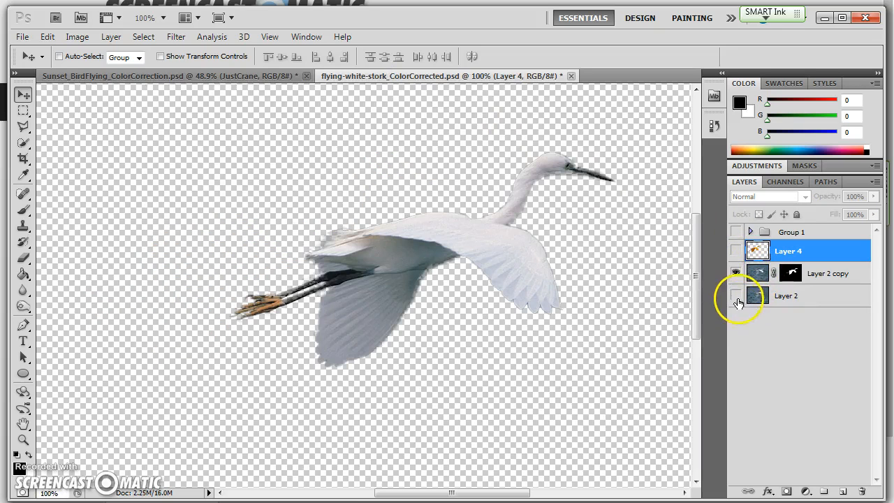
left_click(736, 296)
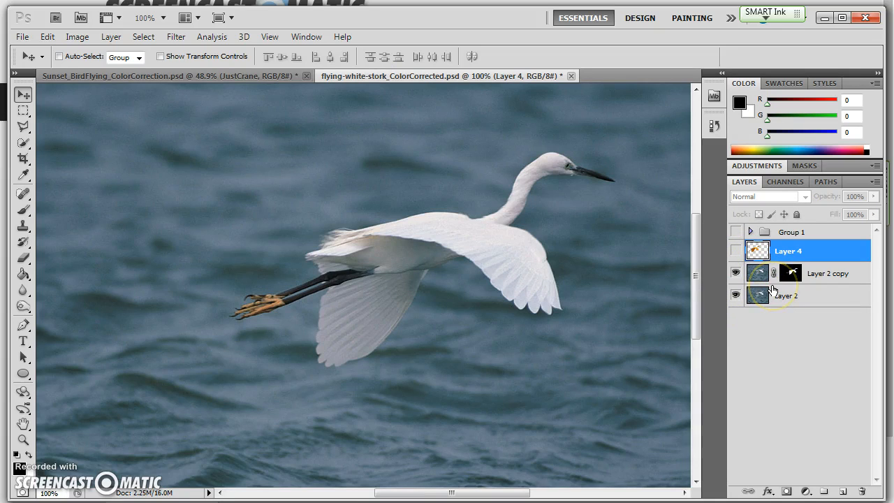